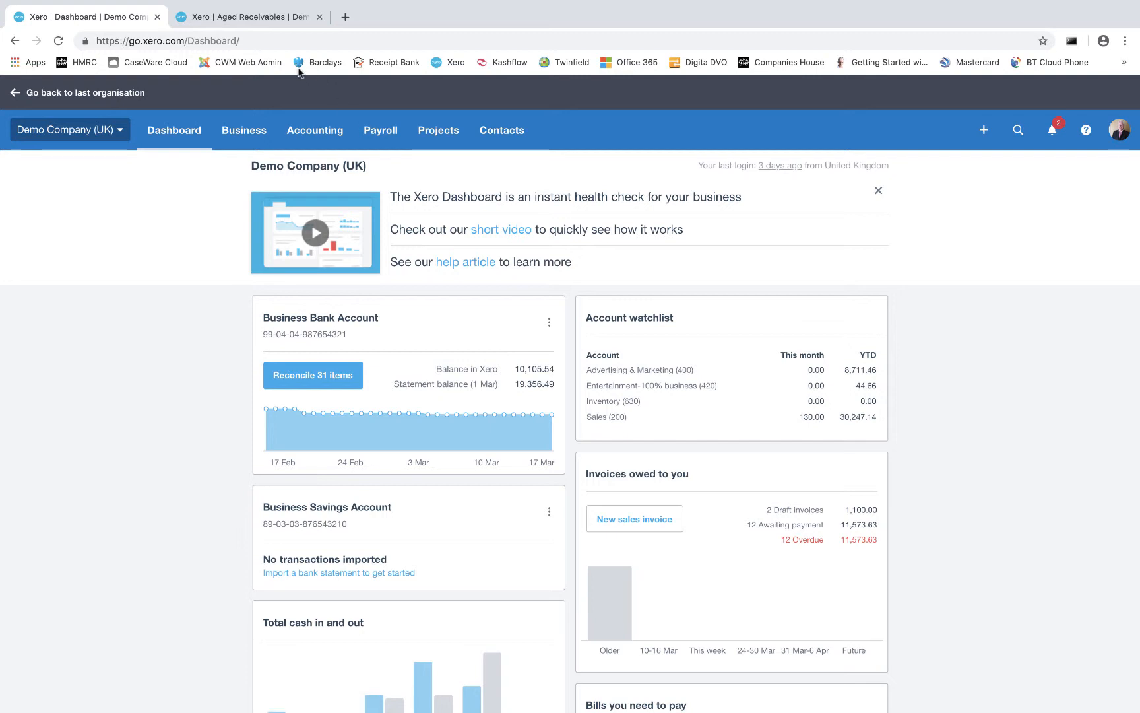
From Aged Receivables, open Basket Case's overdue 914.55 February invoices in a new tab.
click(237, 19)
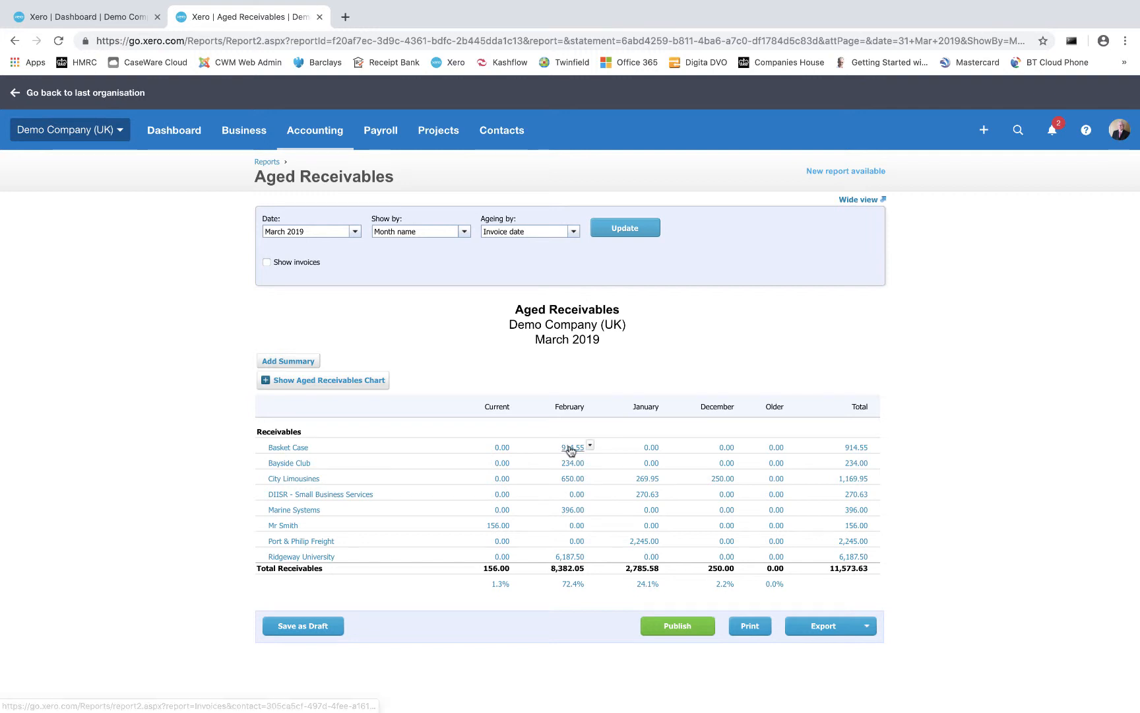
right_click(572, 451)
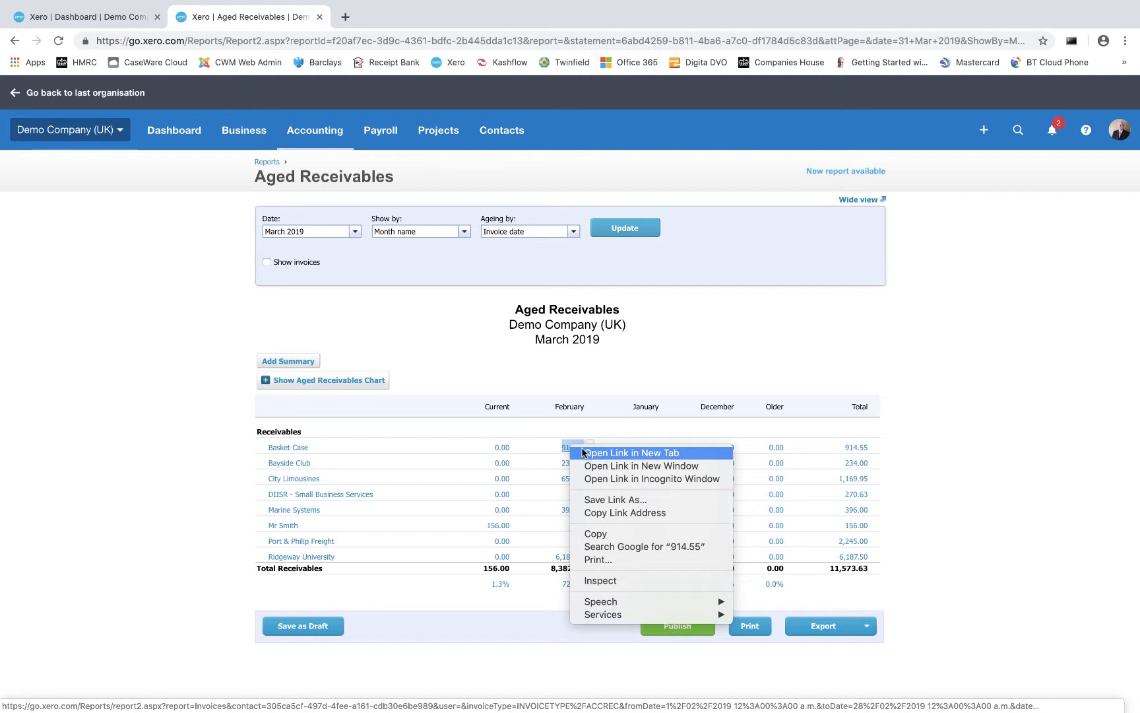
click(585, 453)
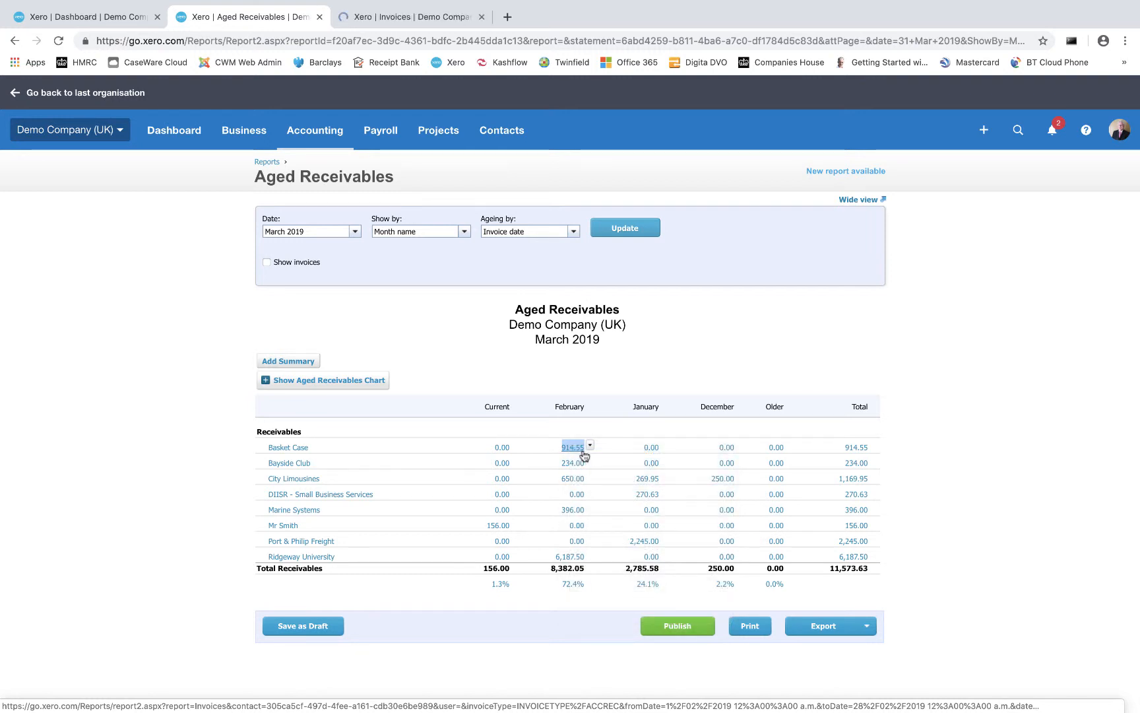
click(414, 18)
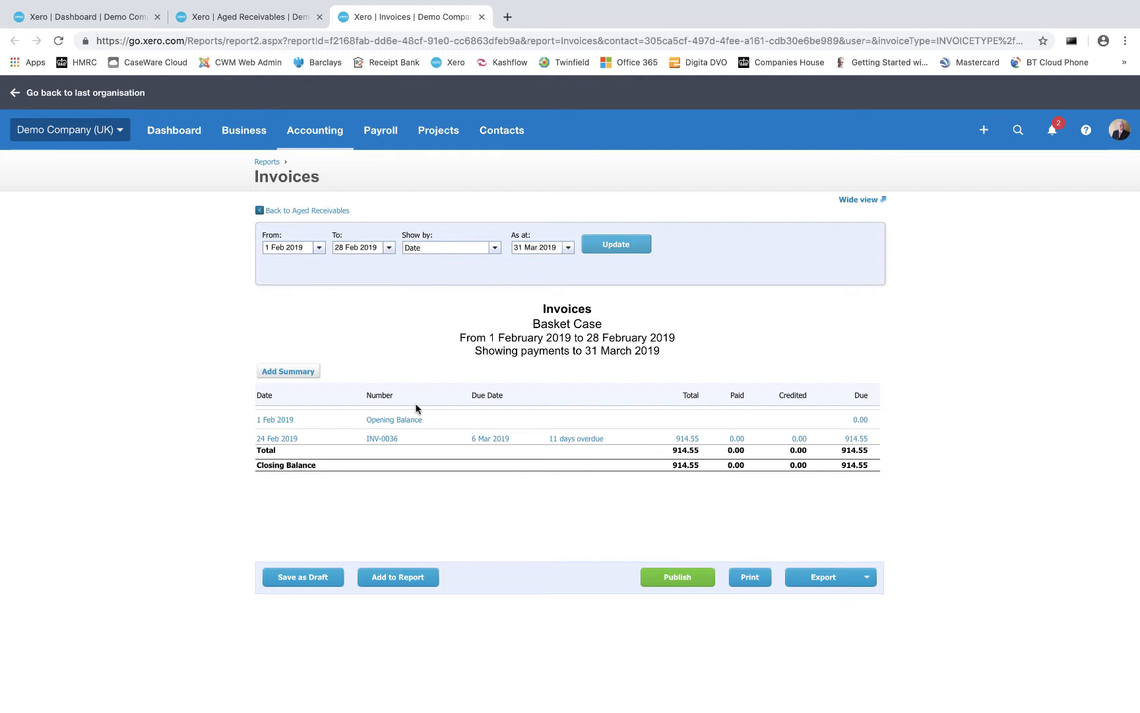
Pay INV-0036: 914.55 into 090 Business Bank Account on 1 Mar 2019, reference 010319.
click(386, 441)
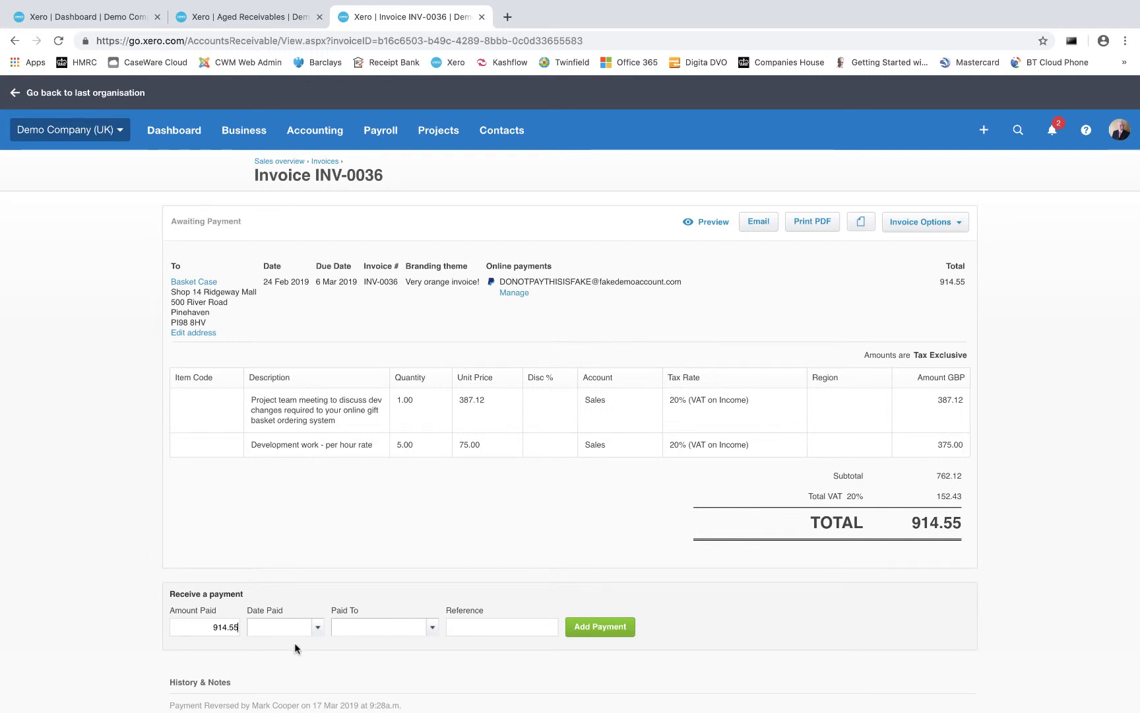
click(317, 628)
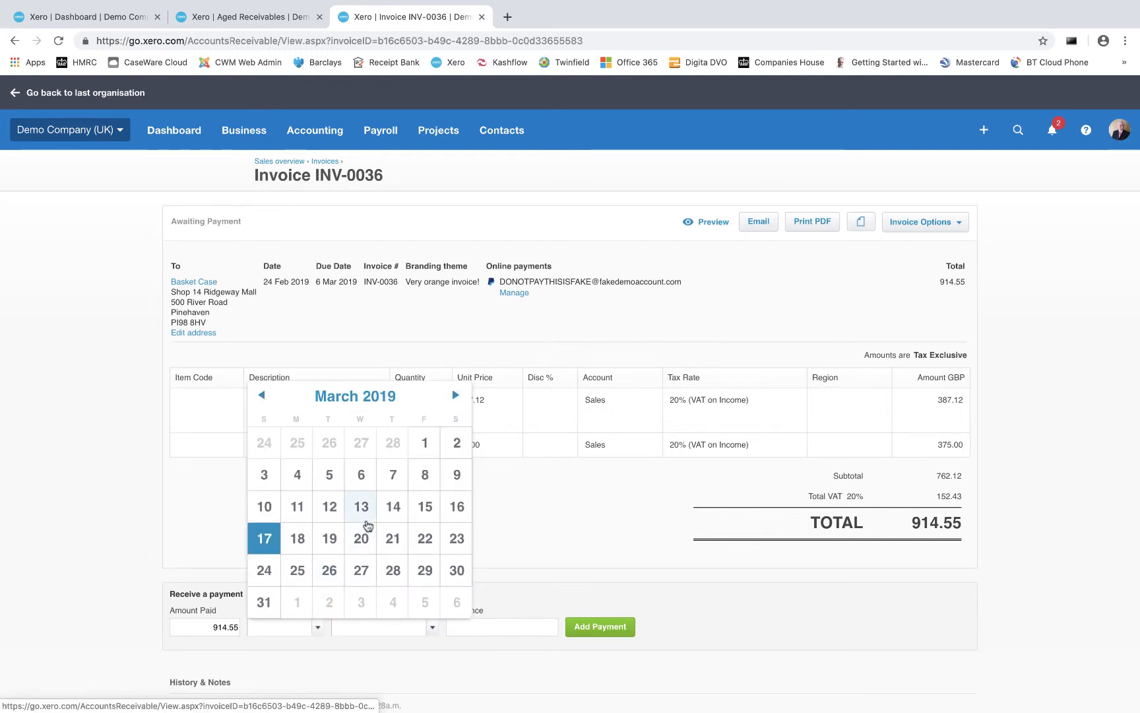
click(422, 450)
click(432, 627)
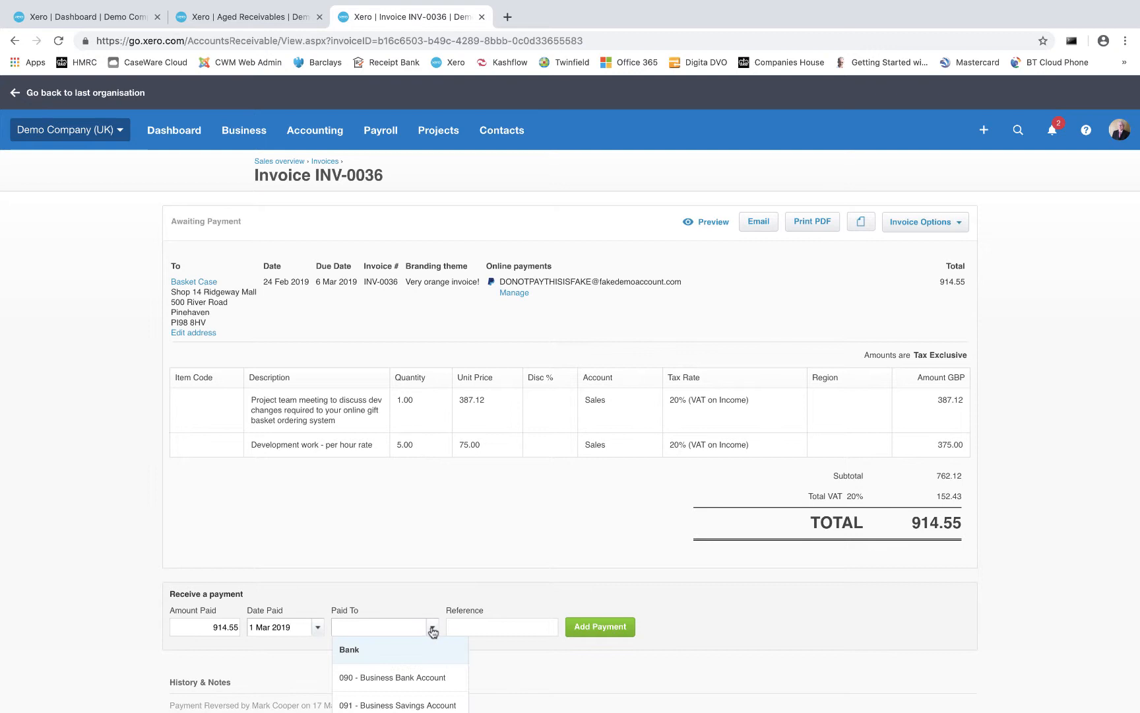
scroll(448, 649, down, 1)
scroll(450, 648, down, 2)
scroll(448, 648, up, 1)
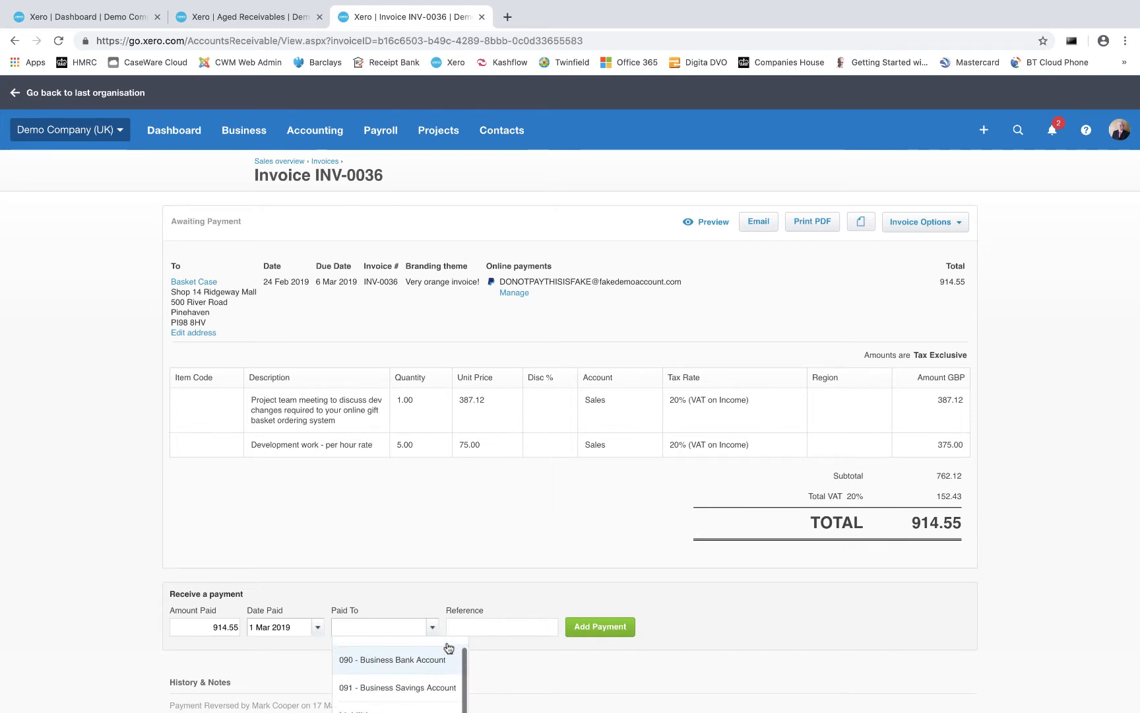
scroll(449, 647, up, 1)
click(429, 669)
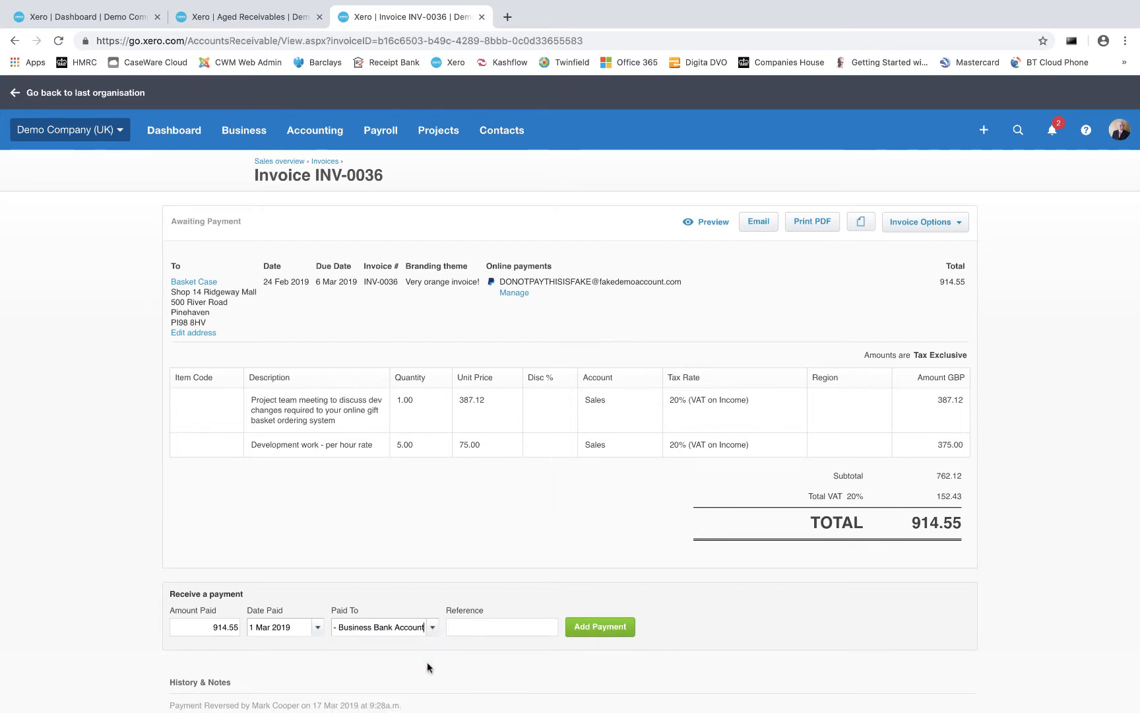
click(465, 628)
text(010319)
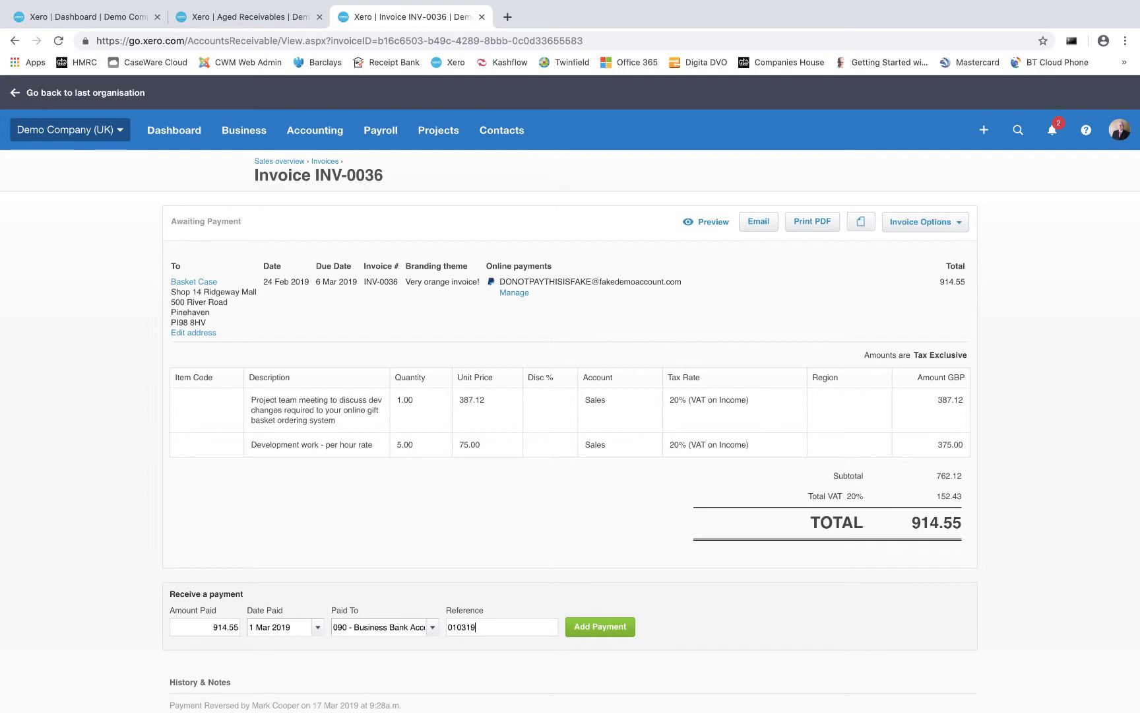
click(598, 627)
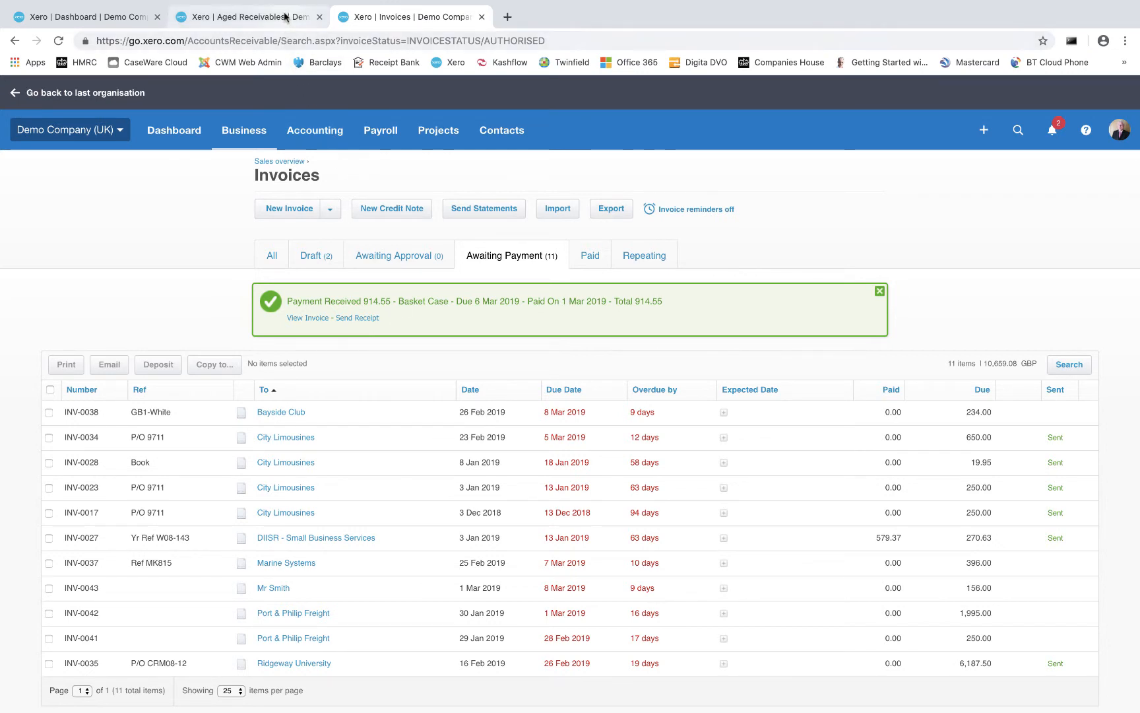
Refresh Aged Receivables, then show the sales invoices Awaiting Payment list (10,659.08 GBP).
click(250, 17)
click(617, 232)
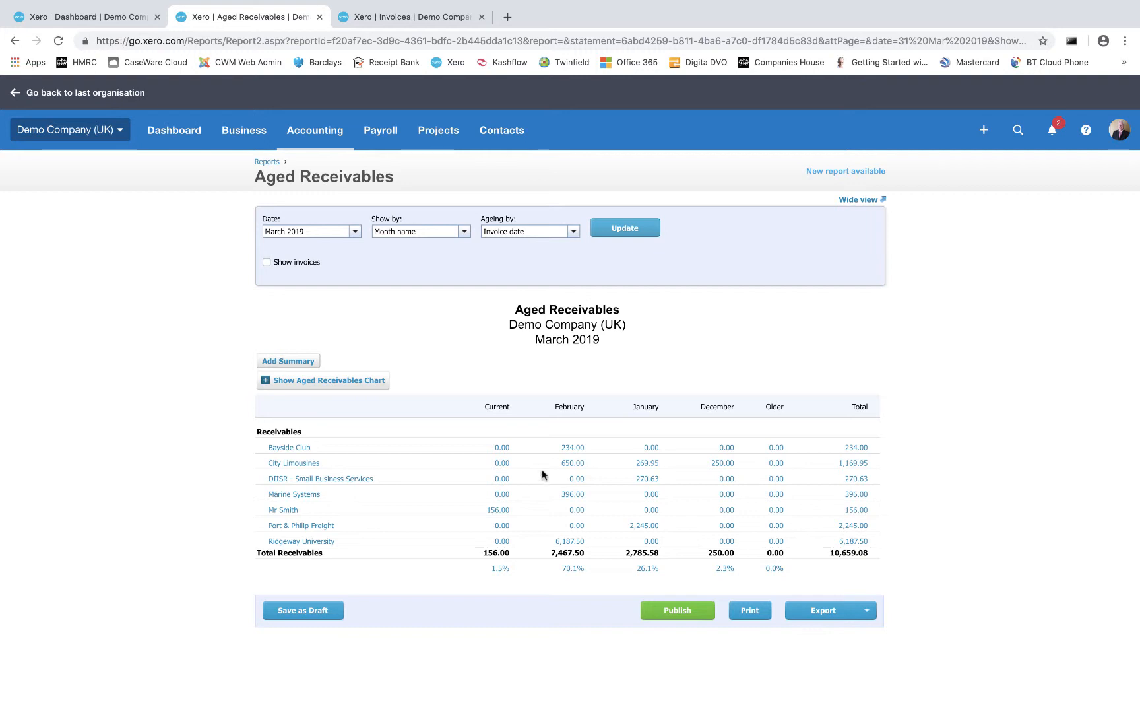
click(253, 140)
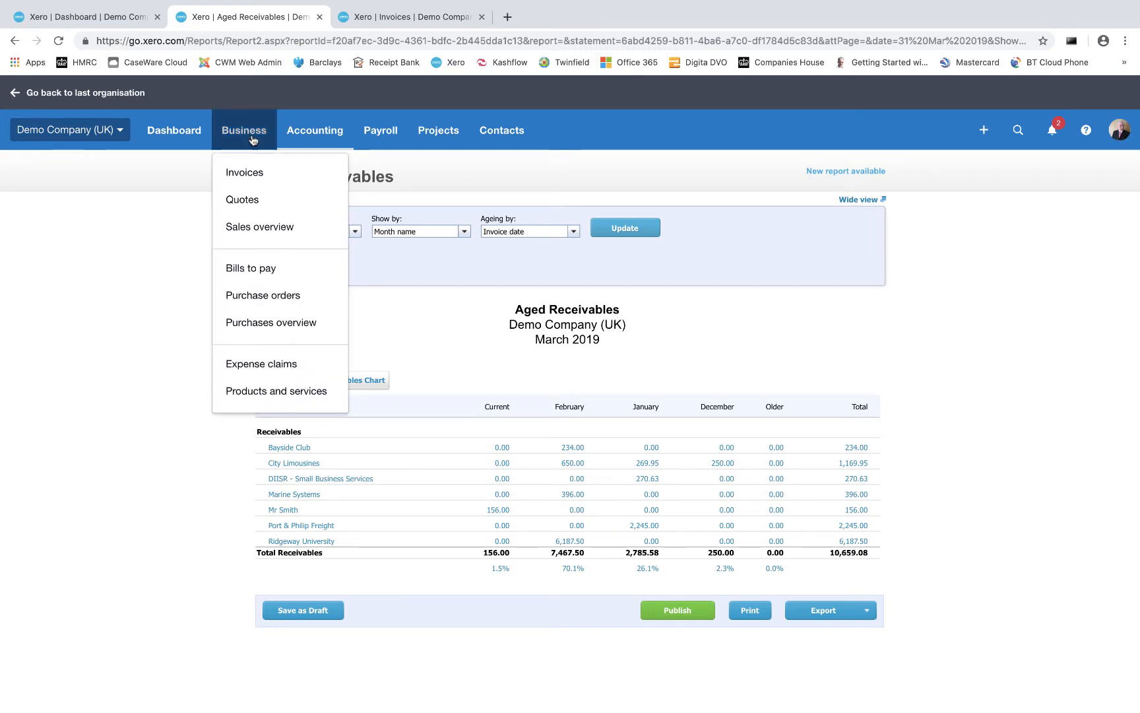
click(248, 173)
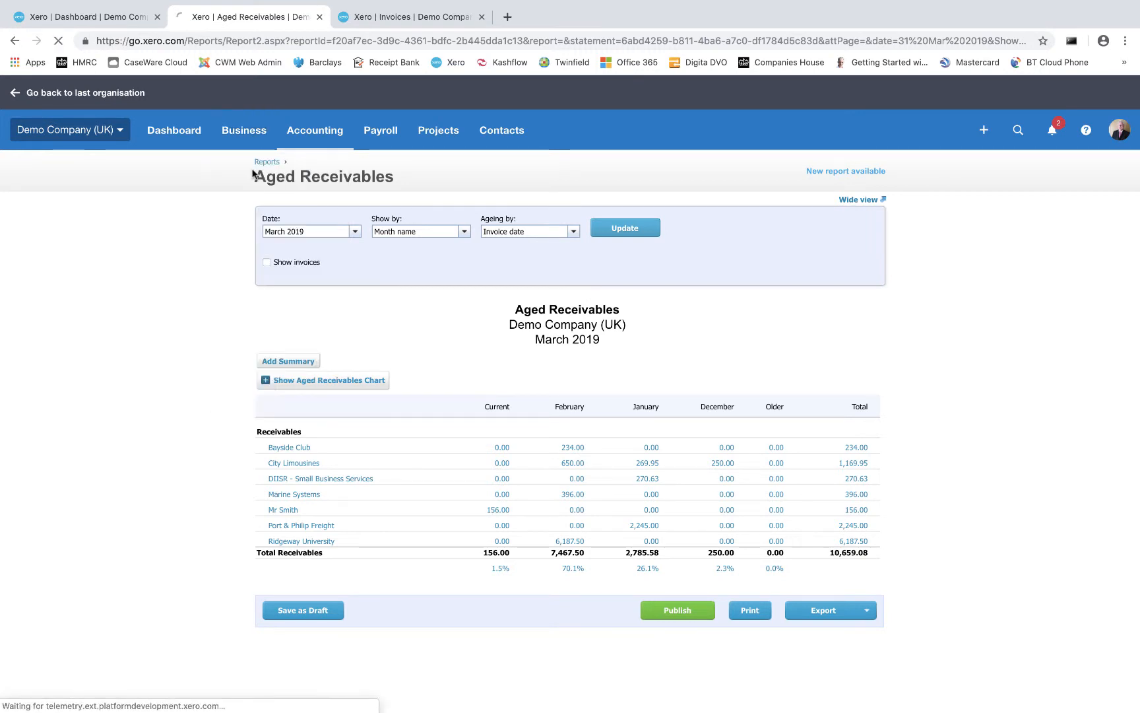
click(501, 258)
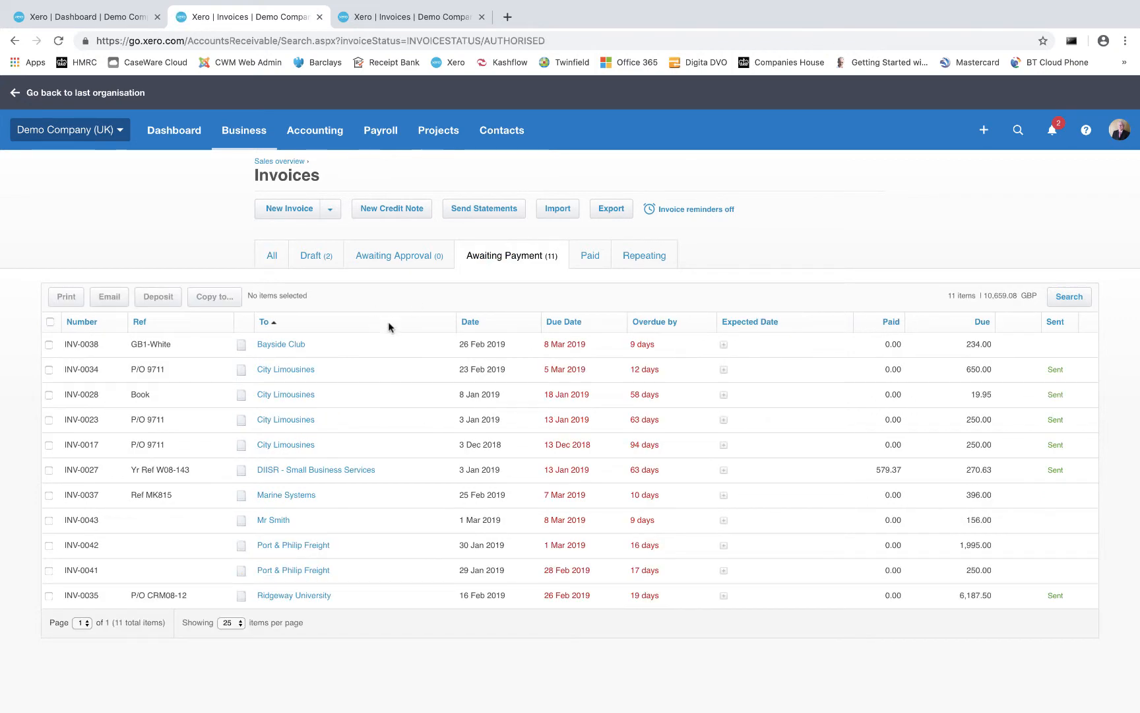
Sort by customer and start a deposit for Port & Philip Freight's INV-0041 and INV-0042.
click(265, 326)
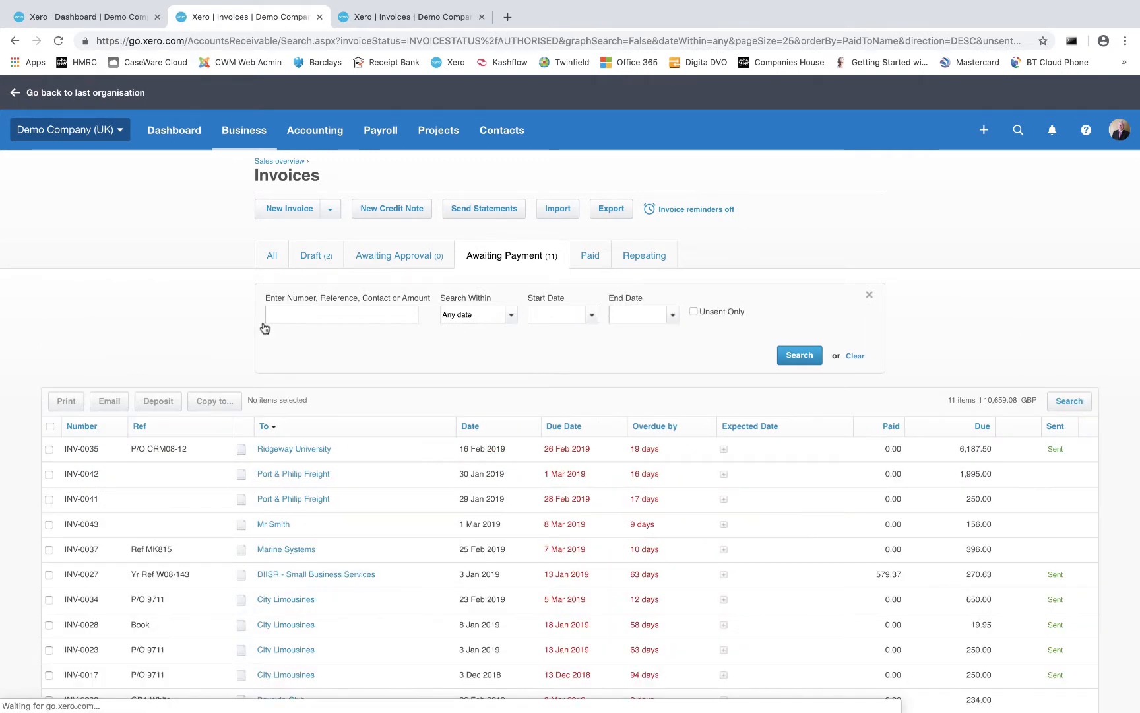
scroll(386, 492, down, 1)
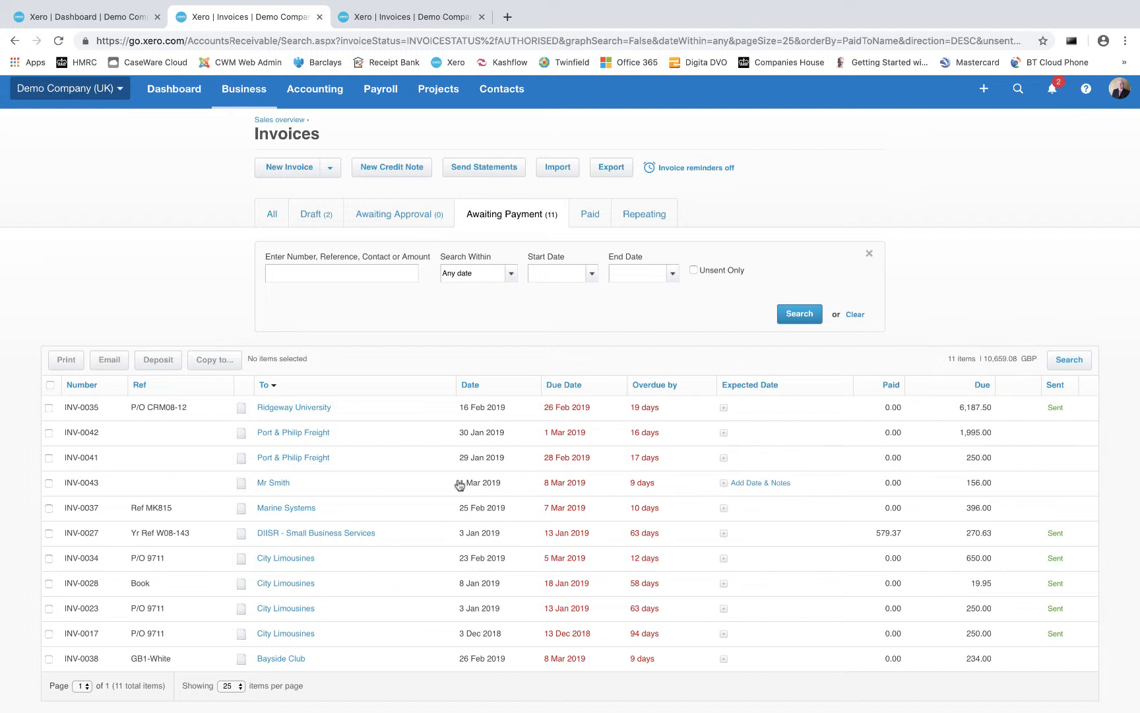
click(49, 457)
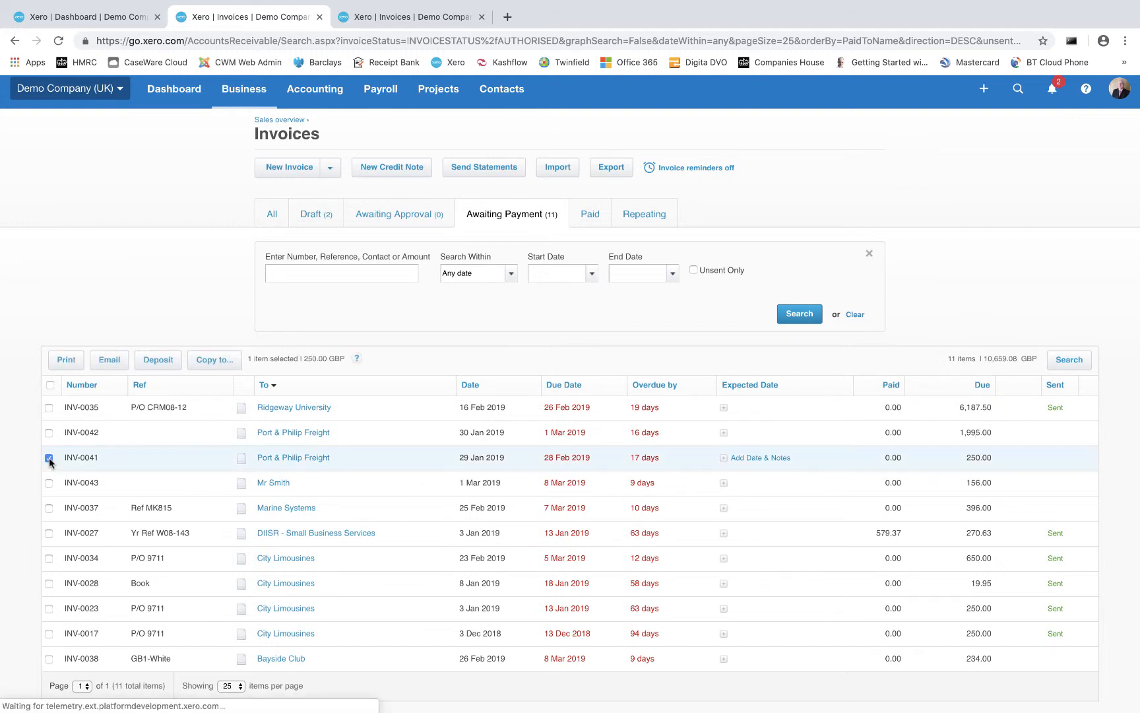
click(49, 432)
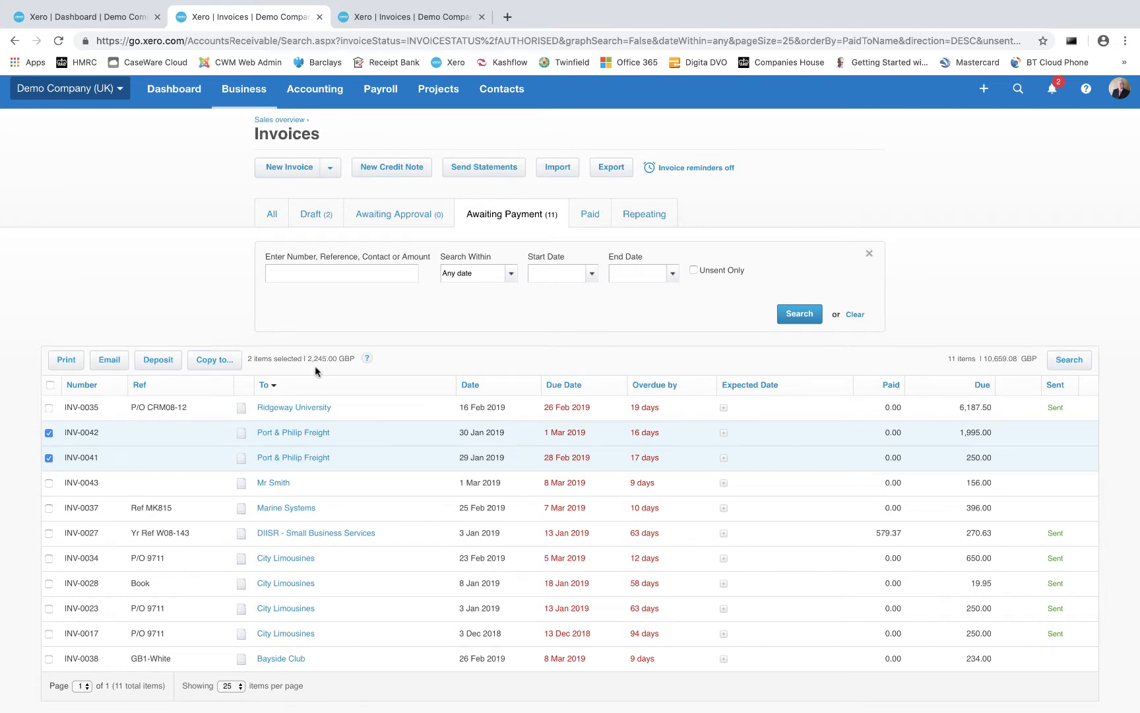
click(157, 360)
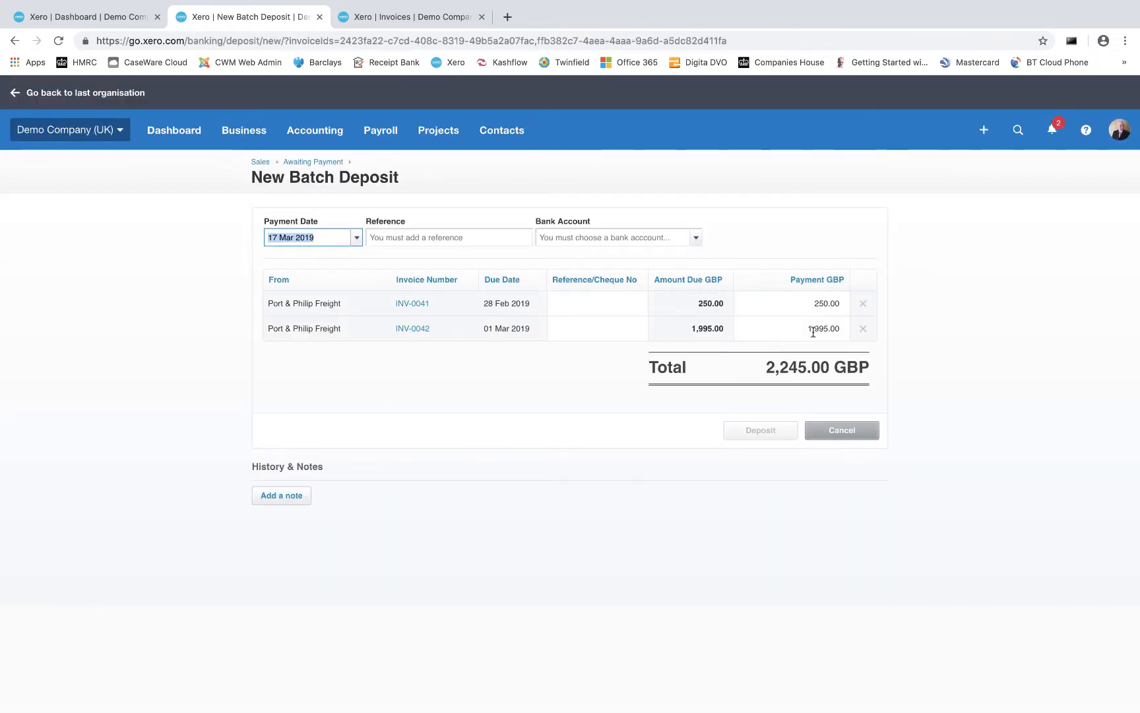
Make the deposit 250.00 per invoice, dated 1 Mar 2019, reference Port010319, into 090 Business Bank Account.
click(835, 328)
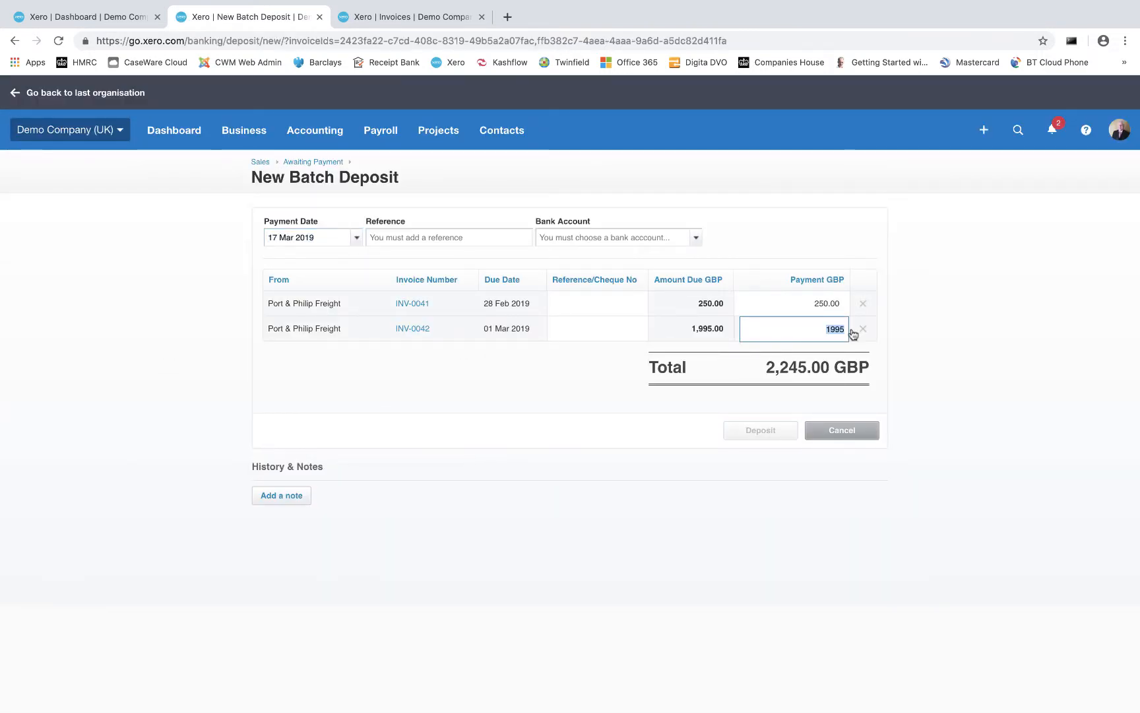
text(250)
click(766, 364)
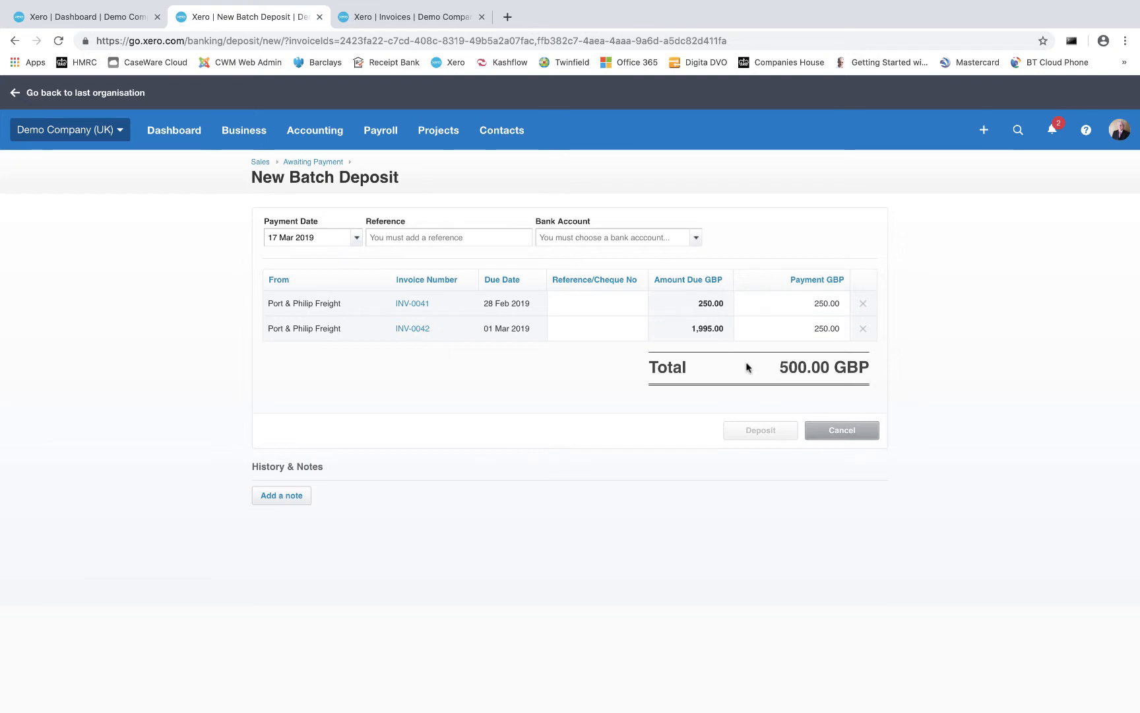
click(357, 237)
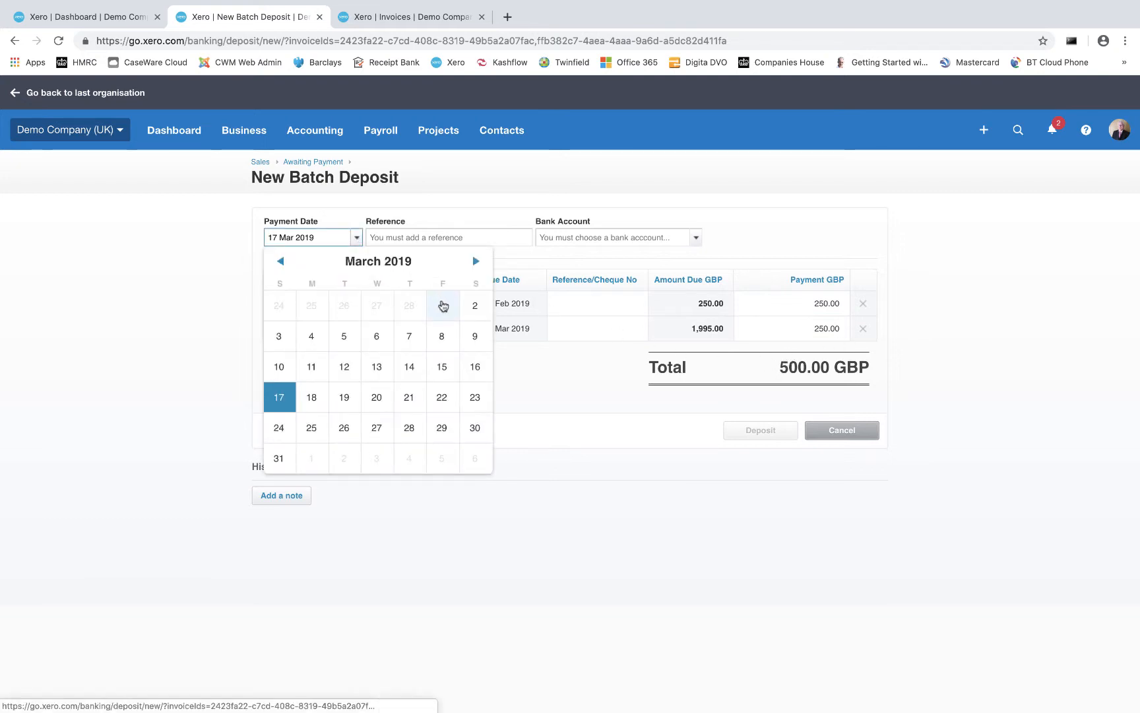
click(441, 304)
click(414, 238)
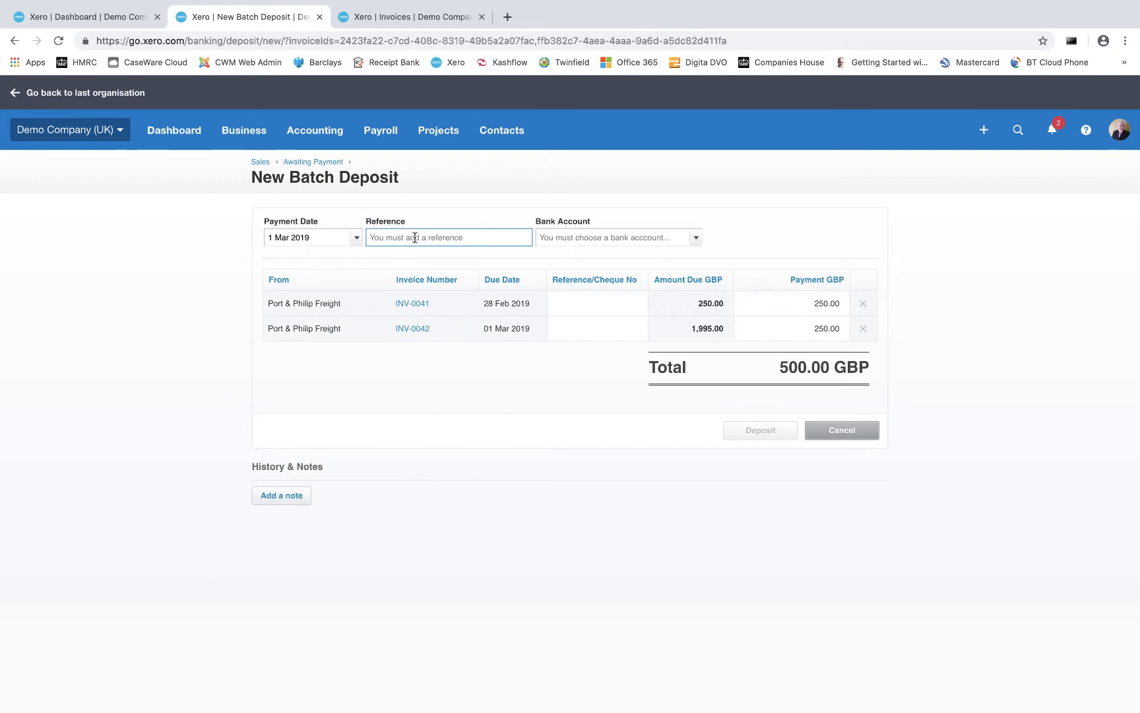
text(Port010319)
click(696, 240)
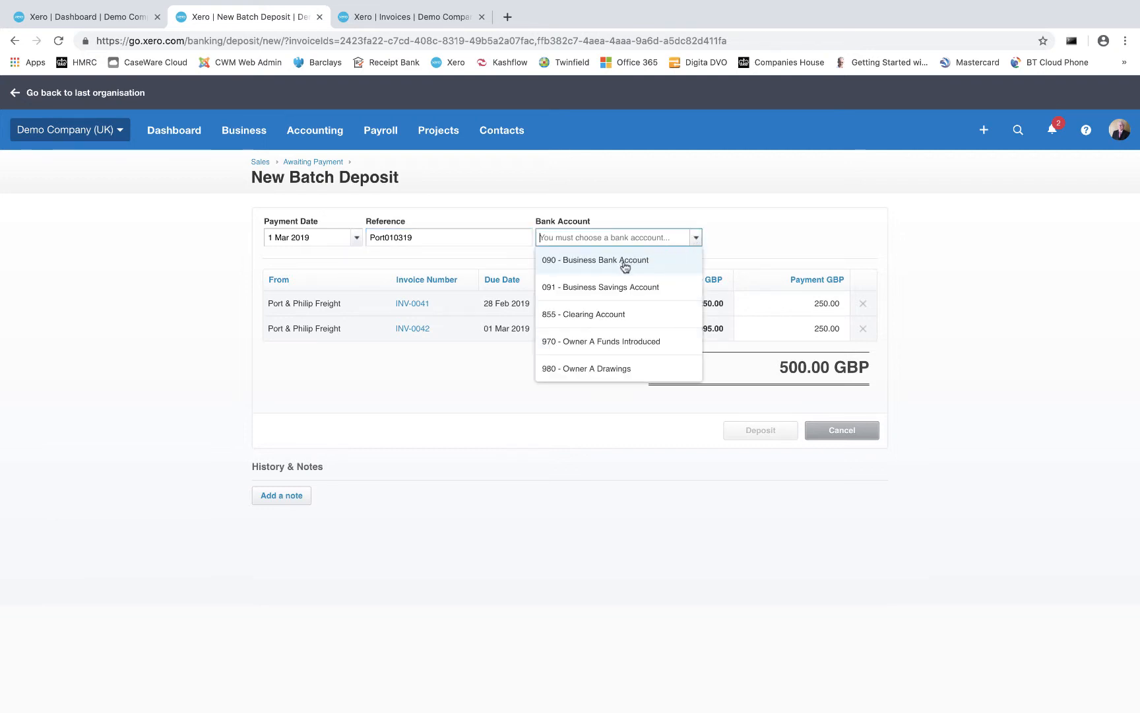
click(613, 266)
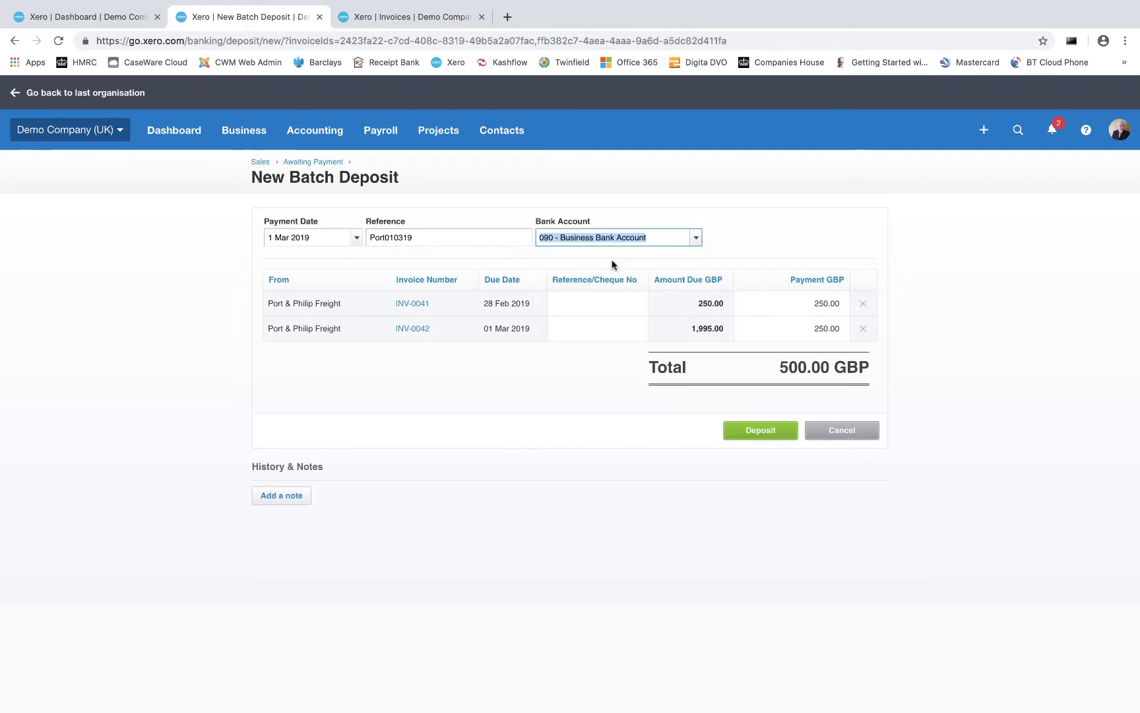
Submit the 500.00 GBP batch deposit.
click(753, 432)
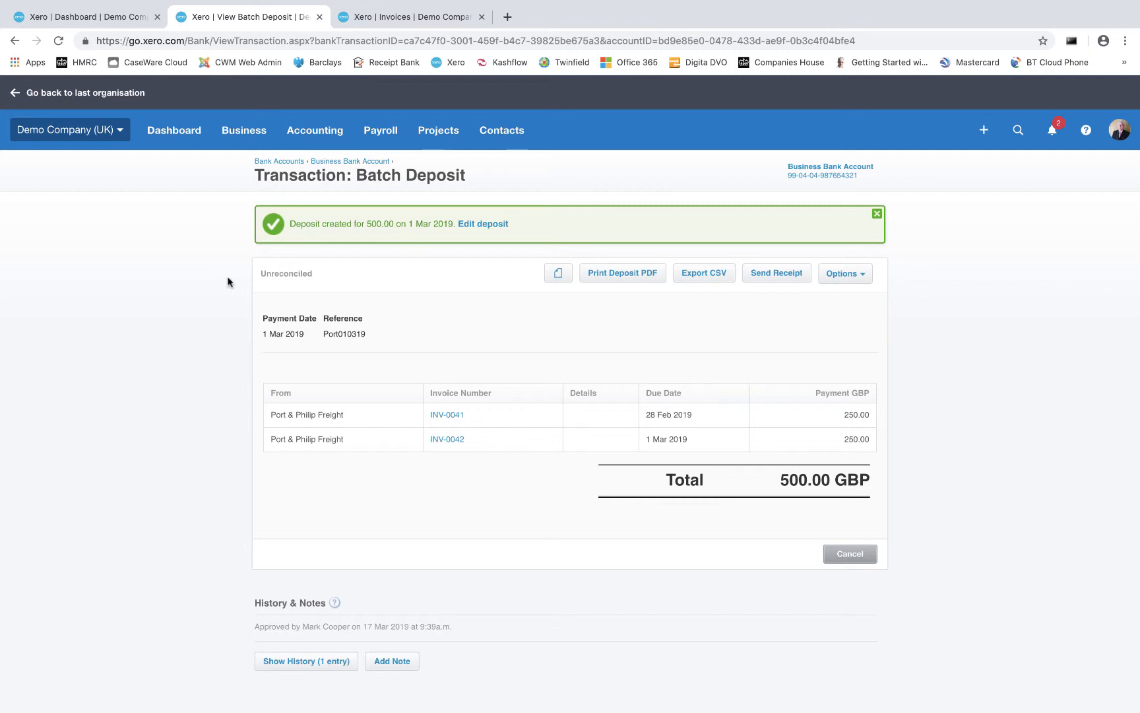
Return to the dashboard and show the Business Bank Account's transaction options.
click(187, 138)
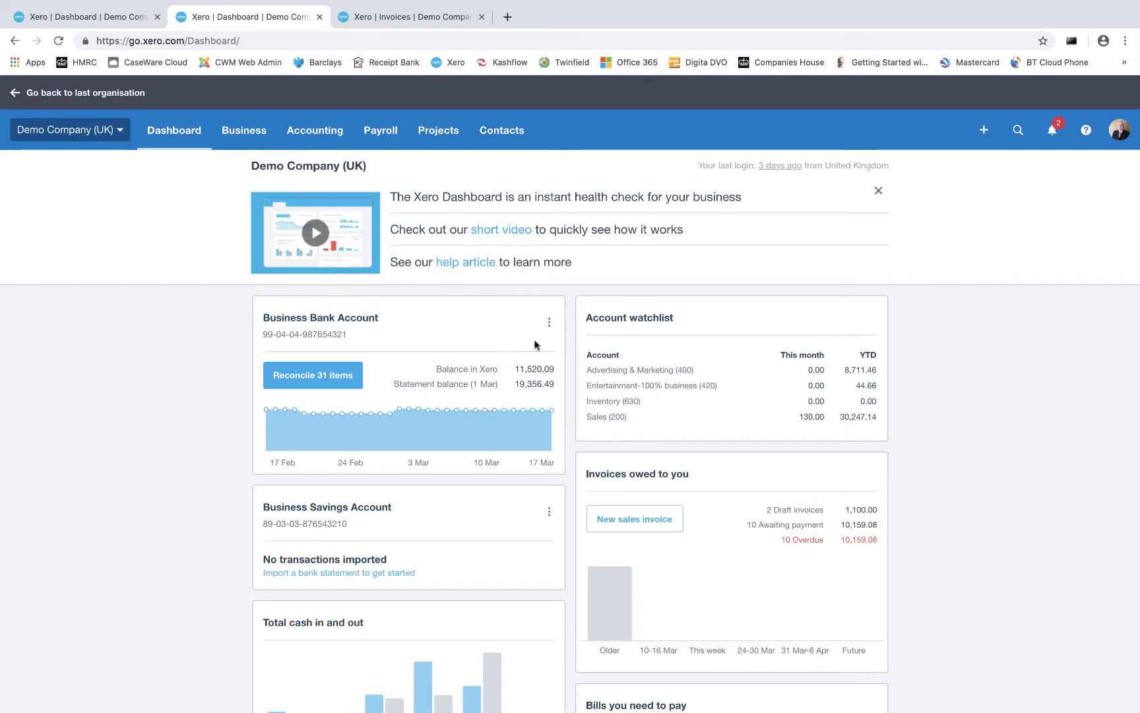
click(551, 324)
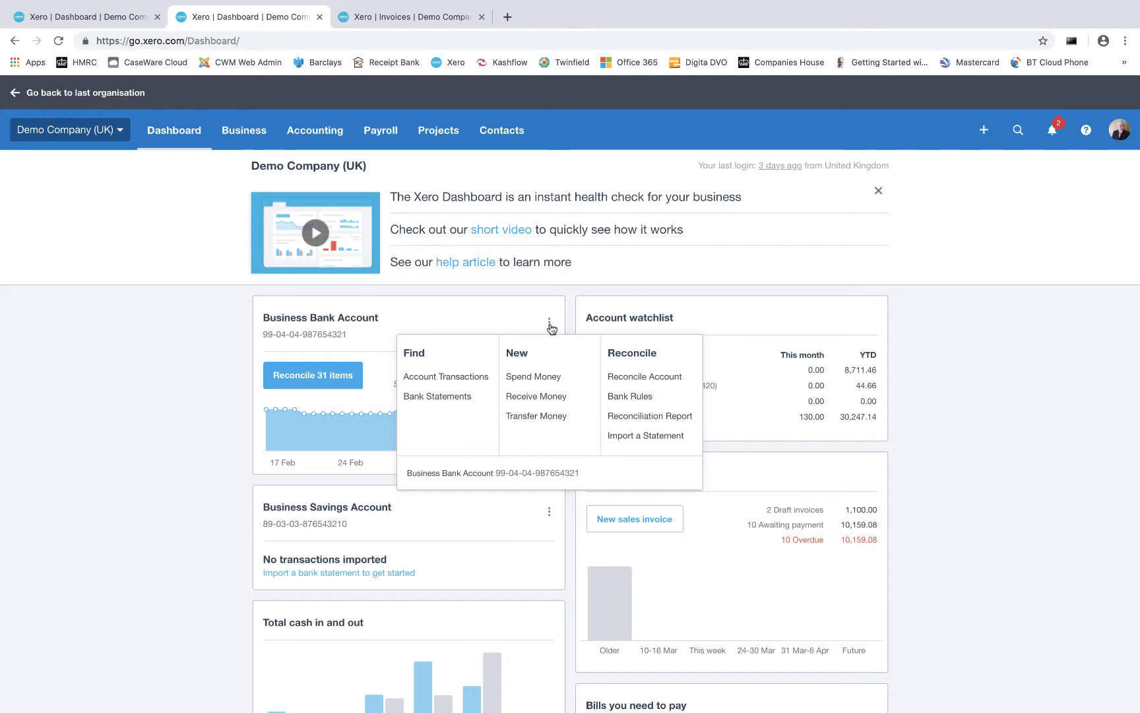
Start a Receive Money transaction from HMRC dated 1 Mar 2019.
click(548, 396)
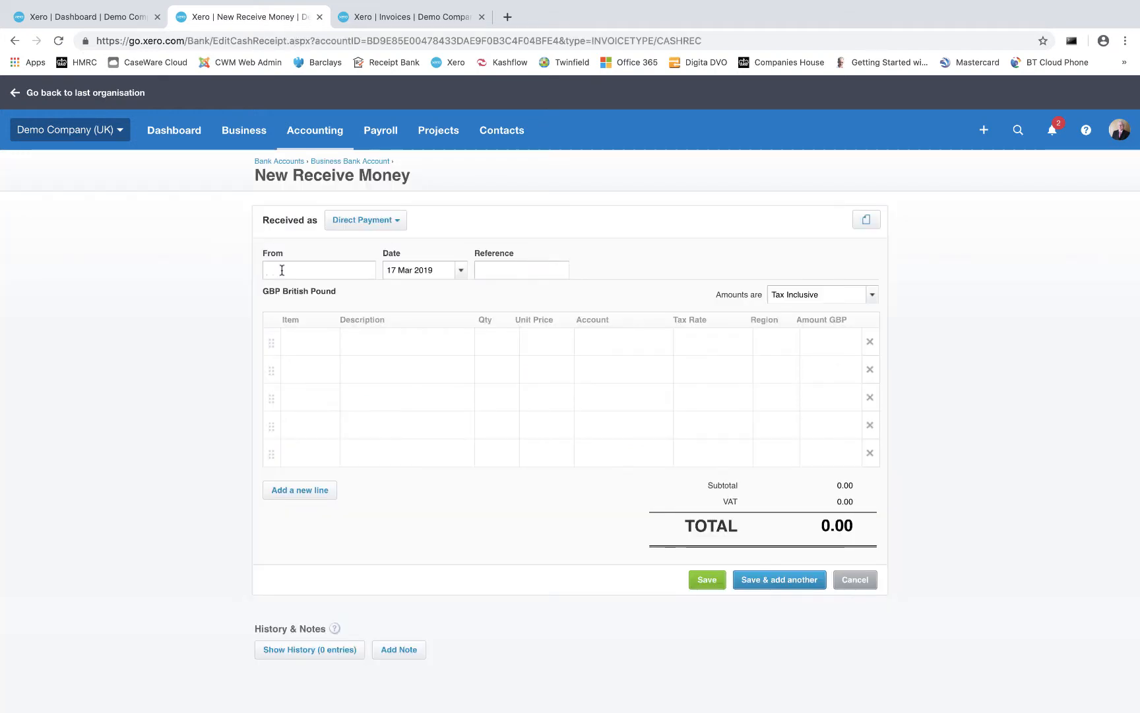
text(HMRC)
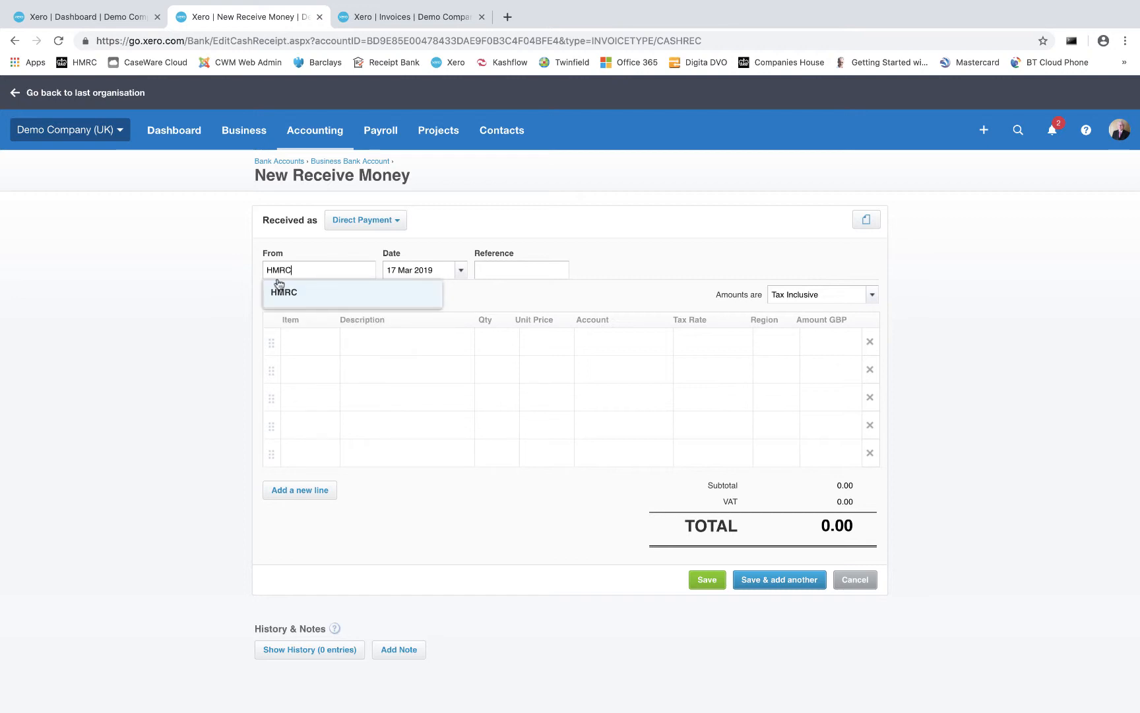
click(278, 298)
click(460, 270)
click(561, 339)
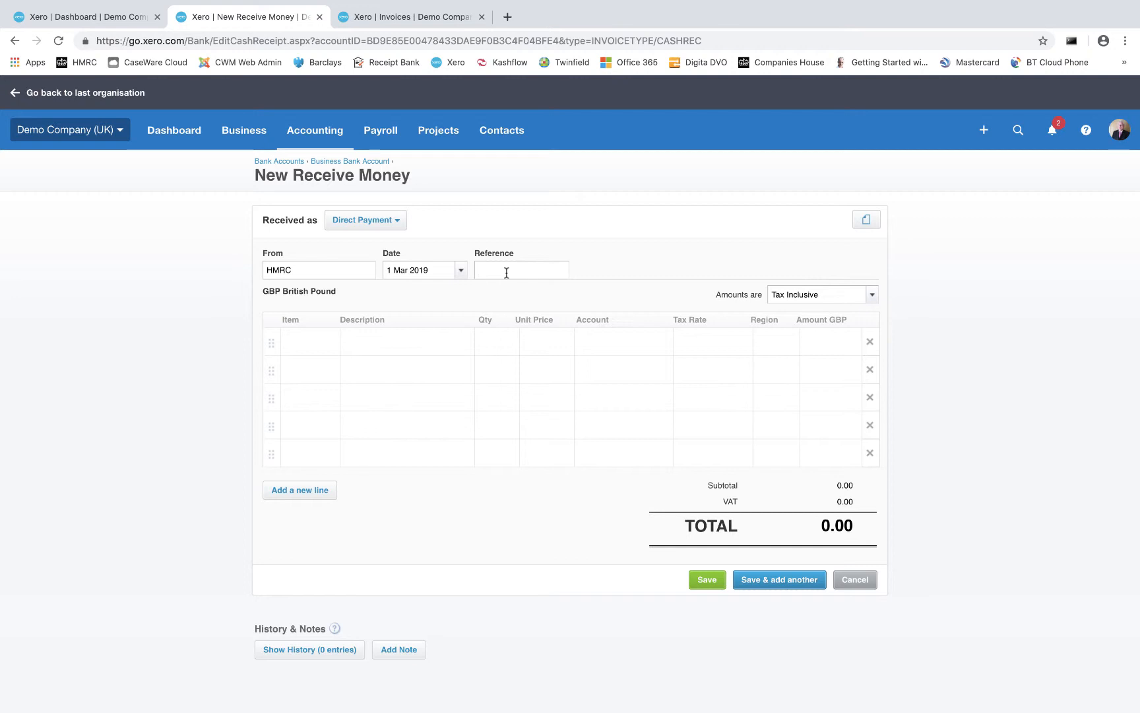
text(Corpo)
text(artion)
text( tax)
text( 2018)
Enter line 1: corporation tax refund, qty 1, 500.00, coded to 830 Provision for Corporation Tax.
key(BackSpace)
text(7)
click(380, 342)
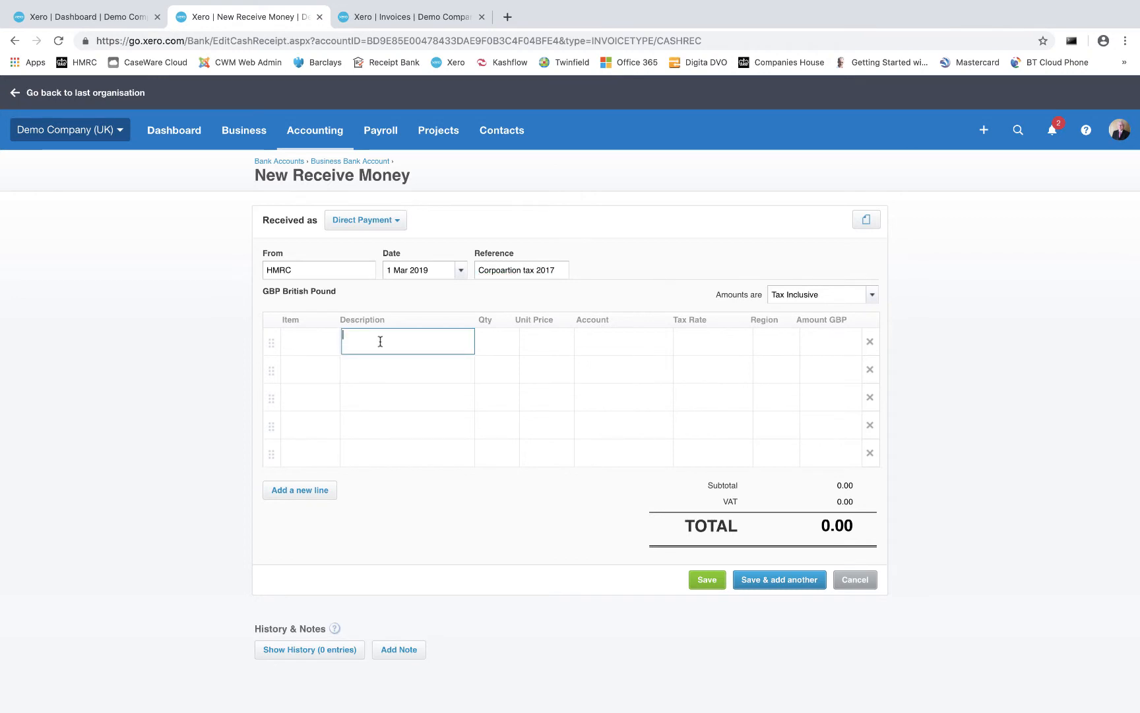
text(Refund og)
key(BackSpace)
text(f corp)
text(oration ta)
text(x paid)
key(Tab)
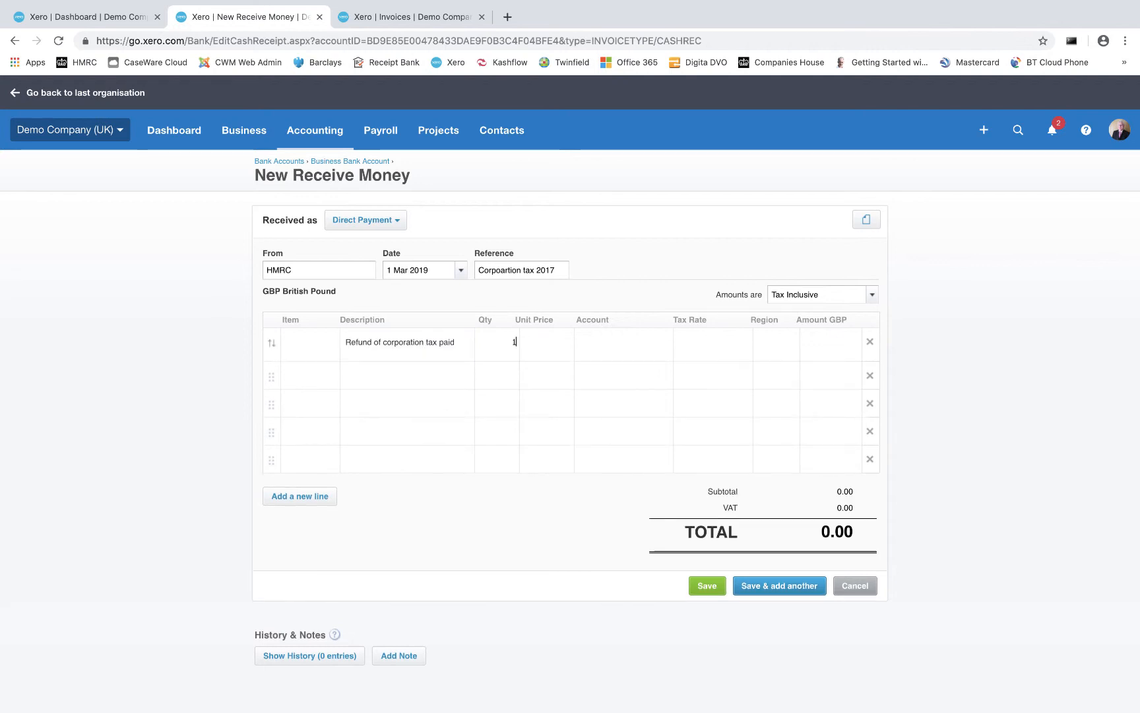
key(Tab)
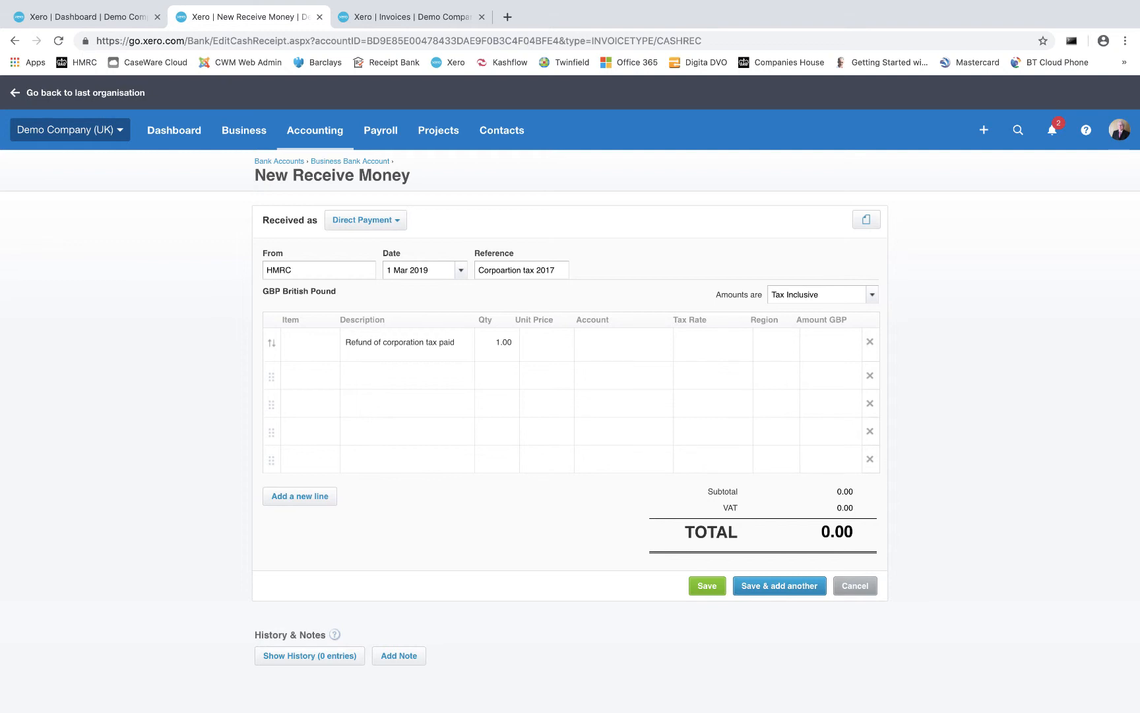
text(500)
key(Tab)
text(corp)
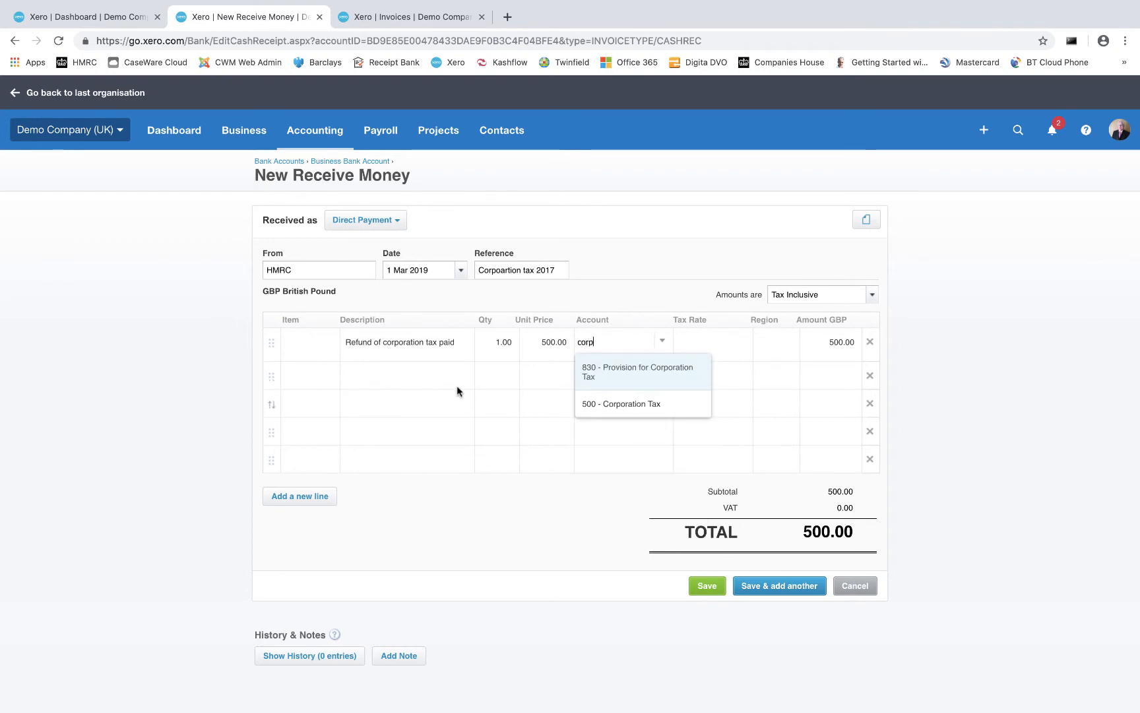
click(622, 374)
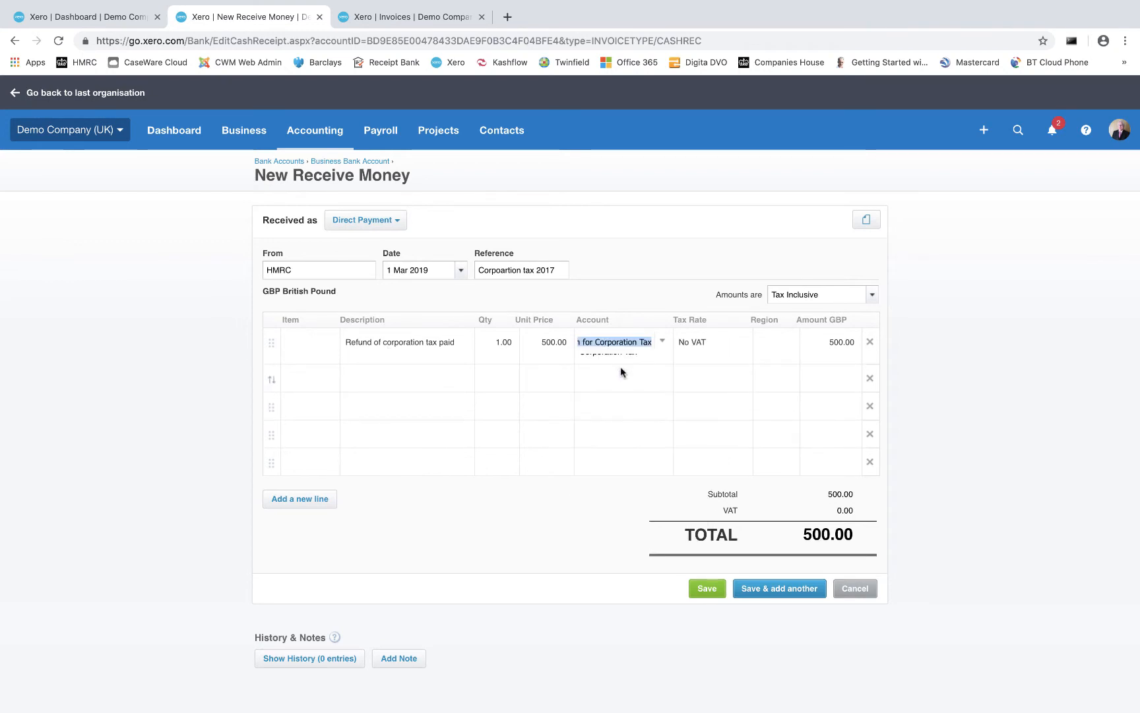
Enter line 2: interest on CT paid 2017, qty 1, 10.00, coded to 270 Interest Income.
click(399, 381)
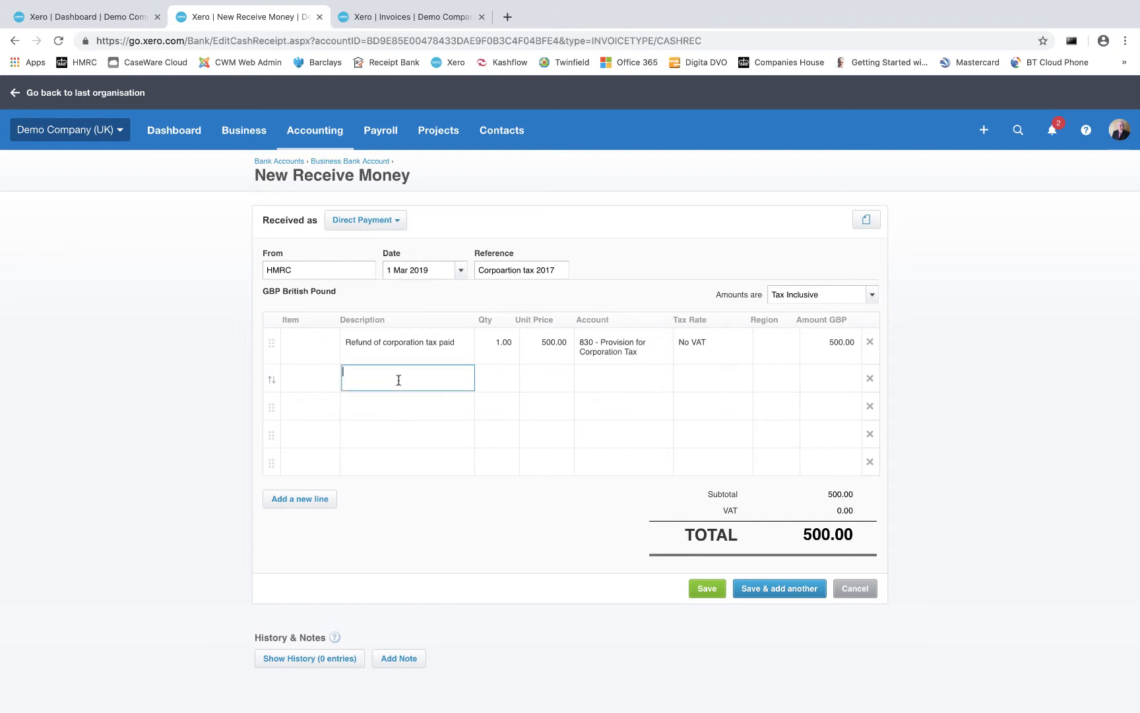
text(Inte)
text(rest on CT)
text( paid for 2)
text(017)
key(Tab)
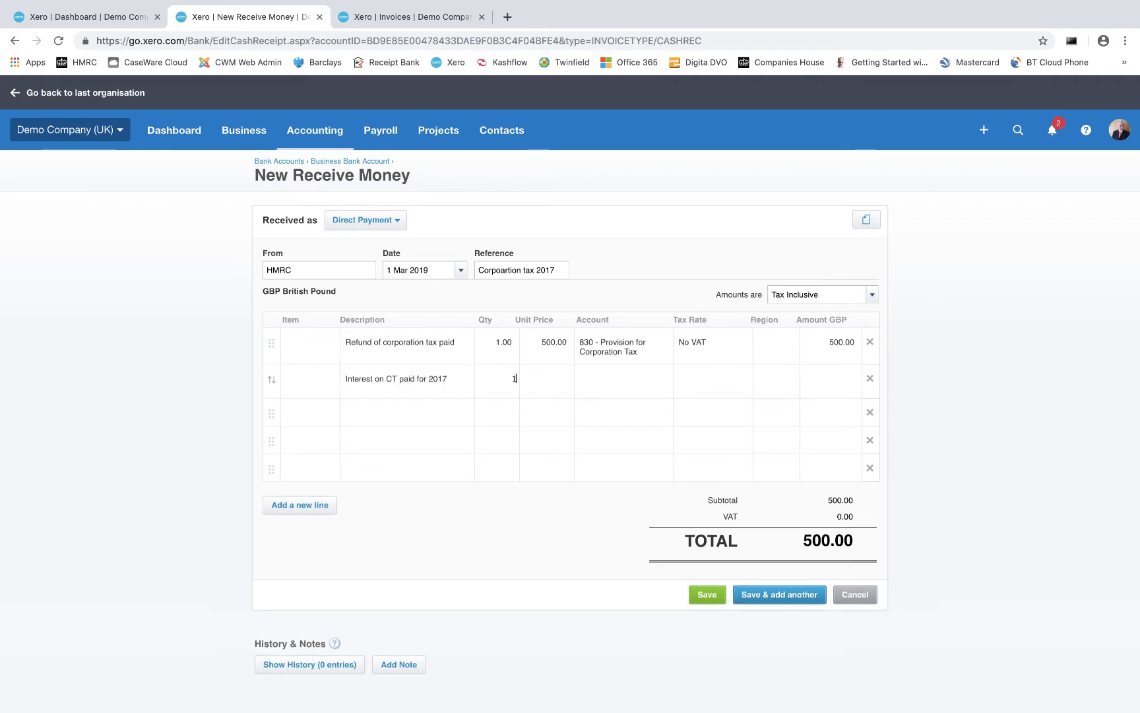
key(Tab)
text(10)
key(Tab)
text(inter)
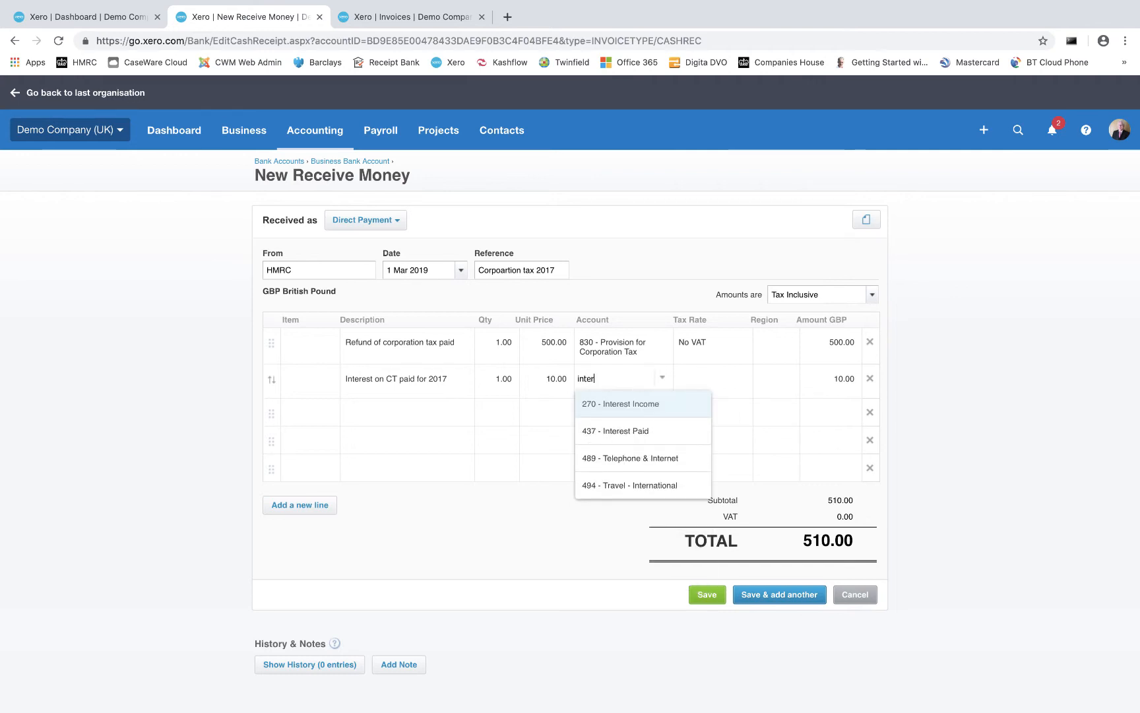
click(604, 408)
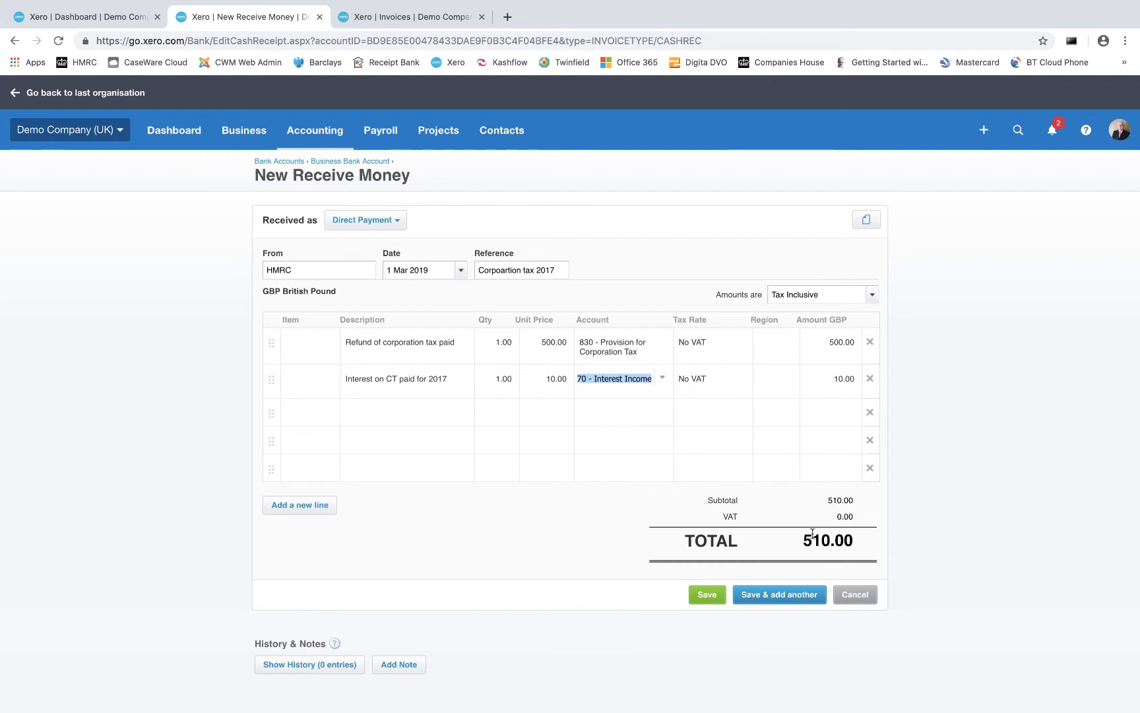
Save the 510.00 HMRC Receive Money transaction dated 1 Mar 2019 to the Business Bank Account.
click(711, 595)
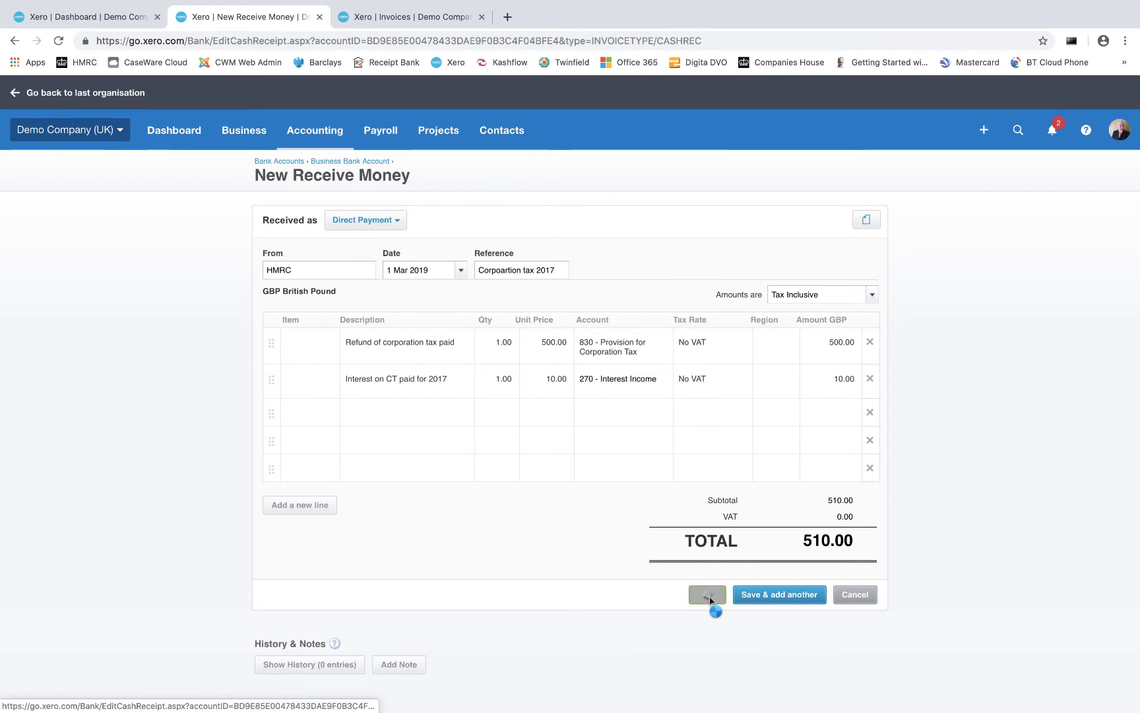